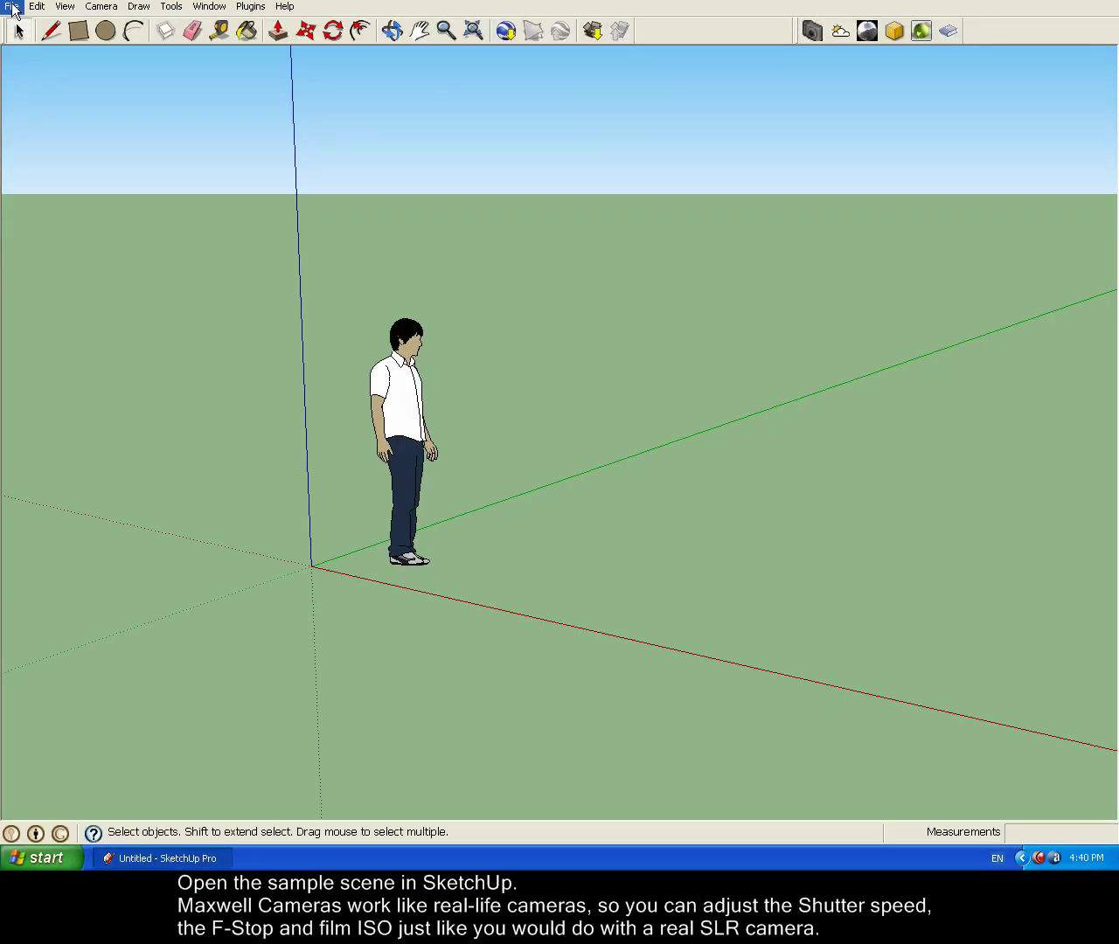
Open the recent MaxwellScene model and set the Maxwell camera Shutter to 125 with Show Render Area on
left_click(13, 10)
left_click(55, 279)
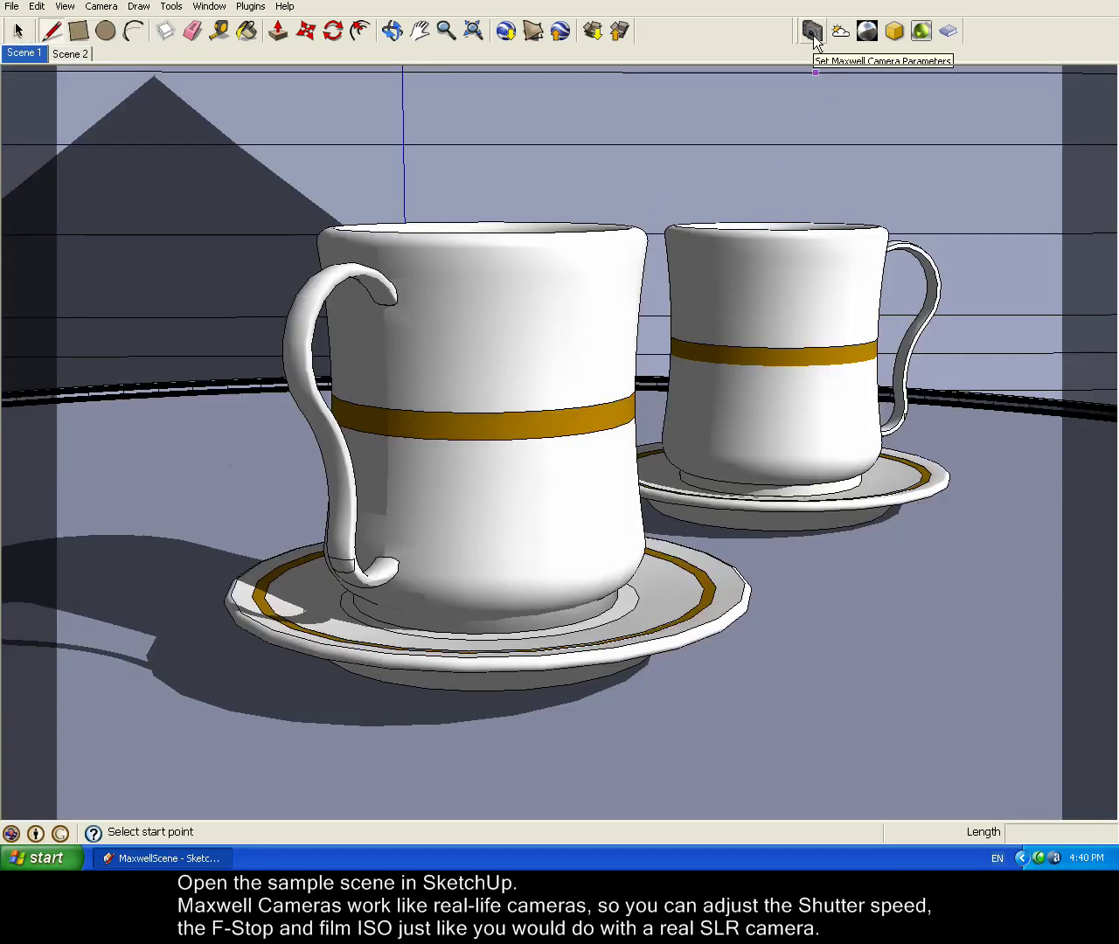
left_click(813, 33)
left_click_drag(655, 118, 591, 114)
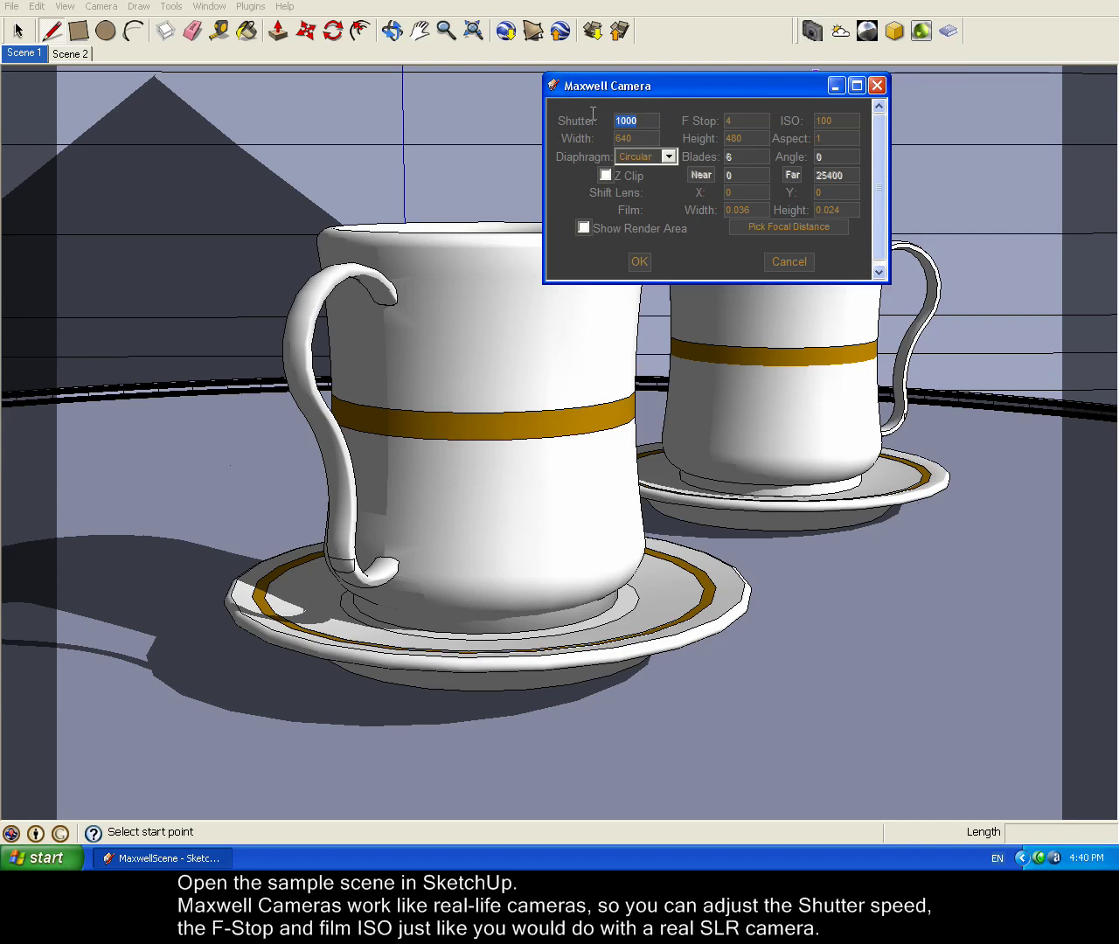
type("125")
key("Tab")
left_click(586, 227)
left_click(639, 262)
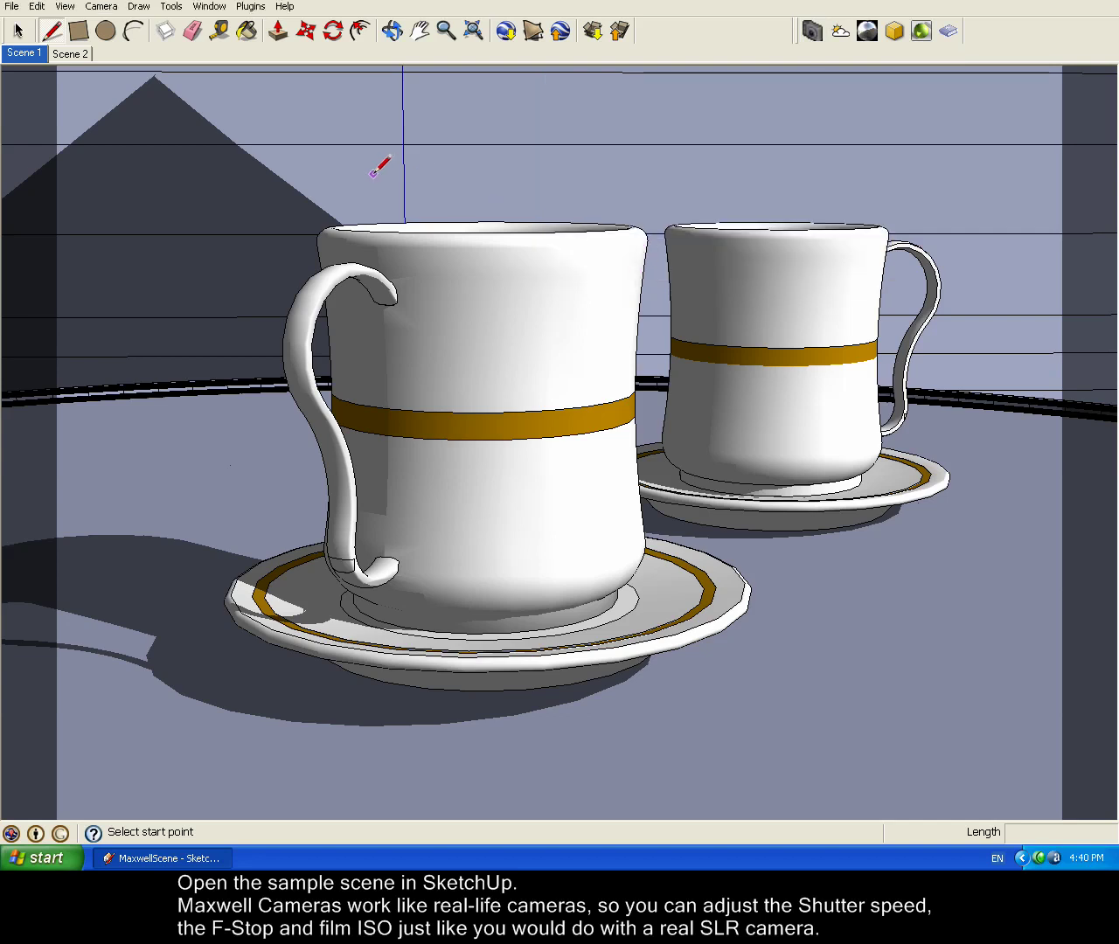
Set the Maxwell environment to Sky Dome with intensity 5000
left_click(841, 33)
left_click(286, 219)
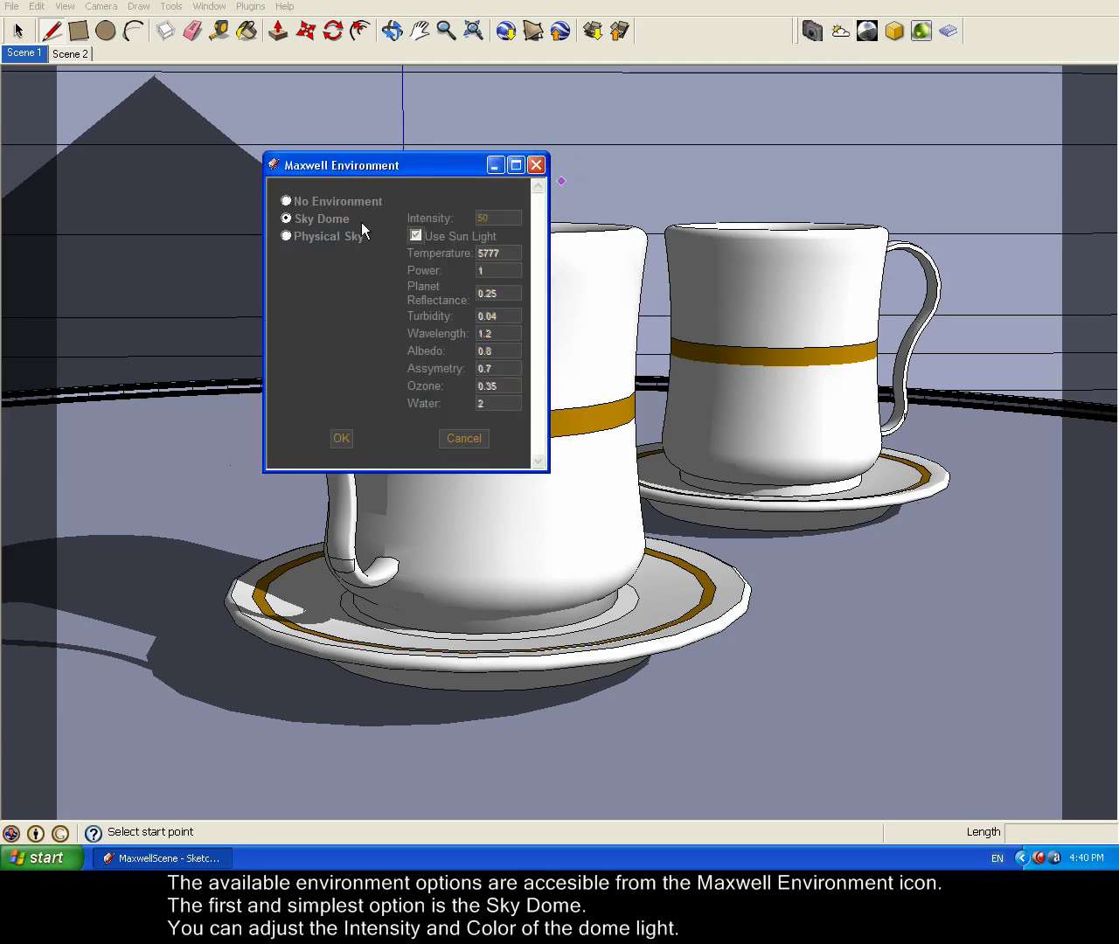
left_click(504, 218)
type("5000")
left_click(342, 439)
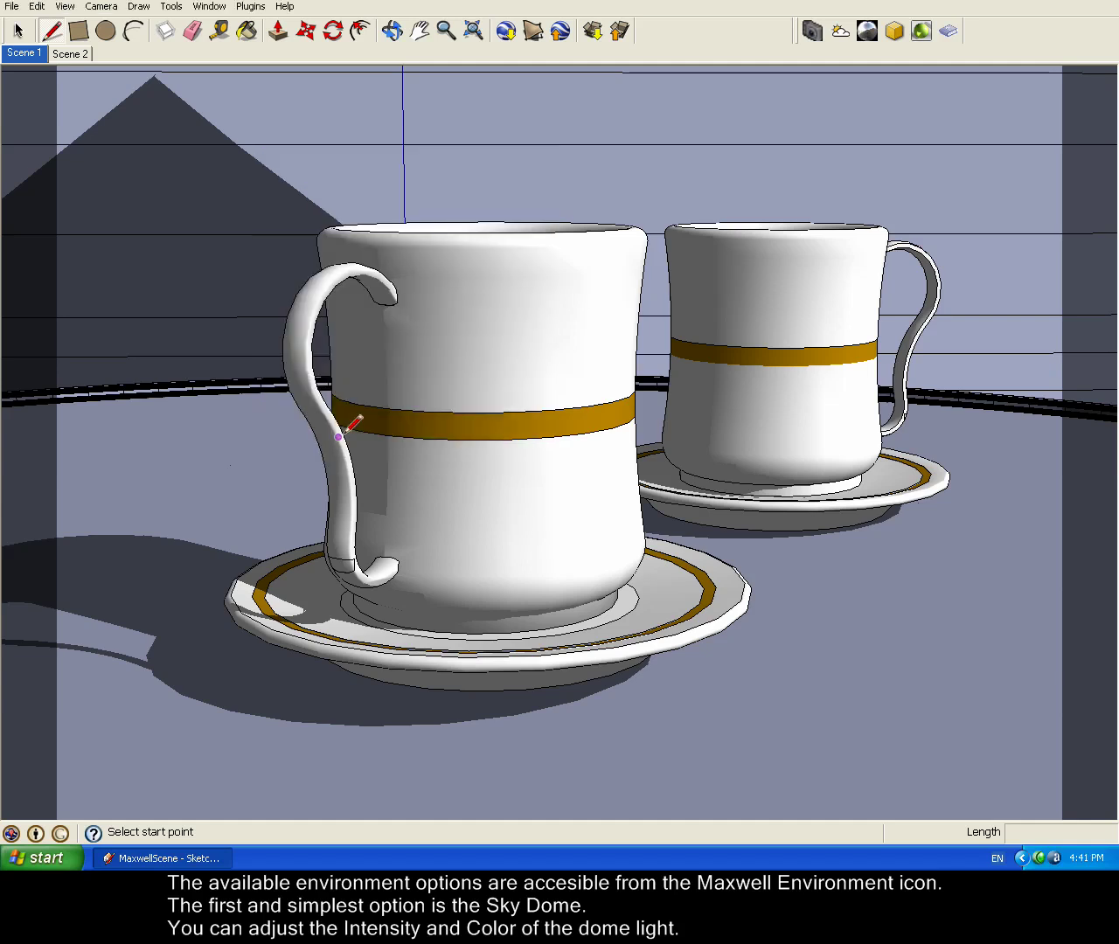
Change the style's background colour to pale grey RGB 230, 230, 230
left_click(210, 7)
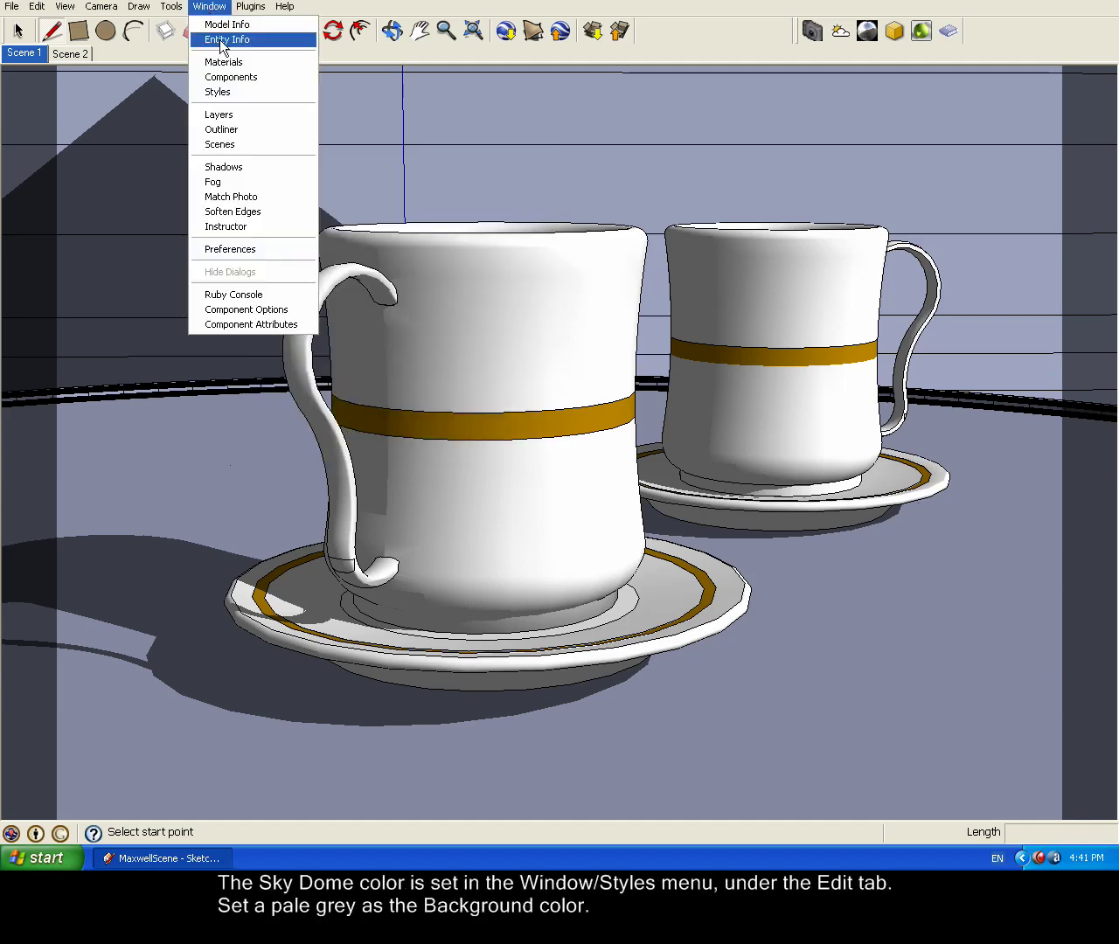
left_click(235, 88)
left_click(55, 116)
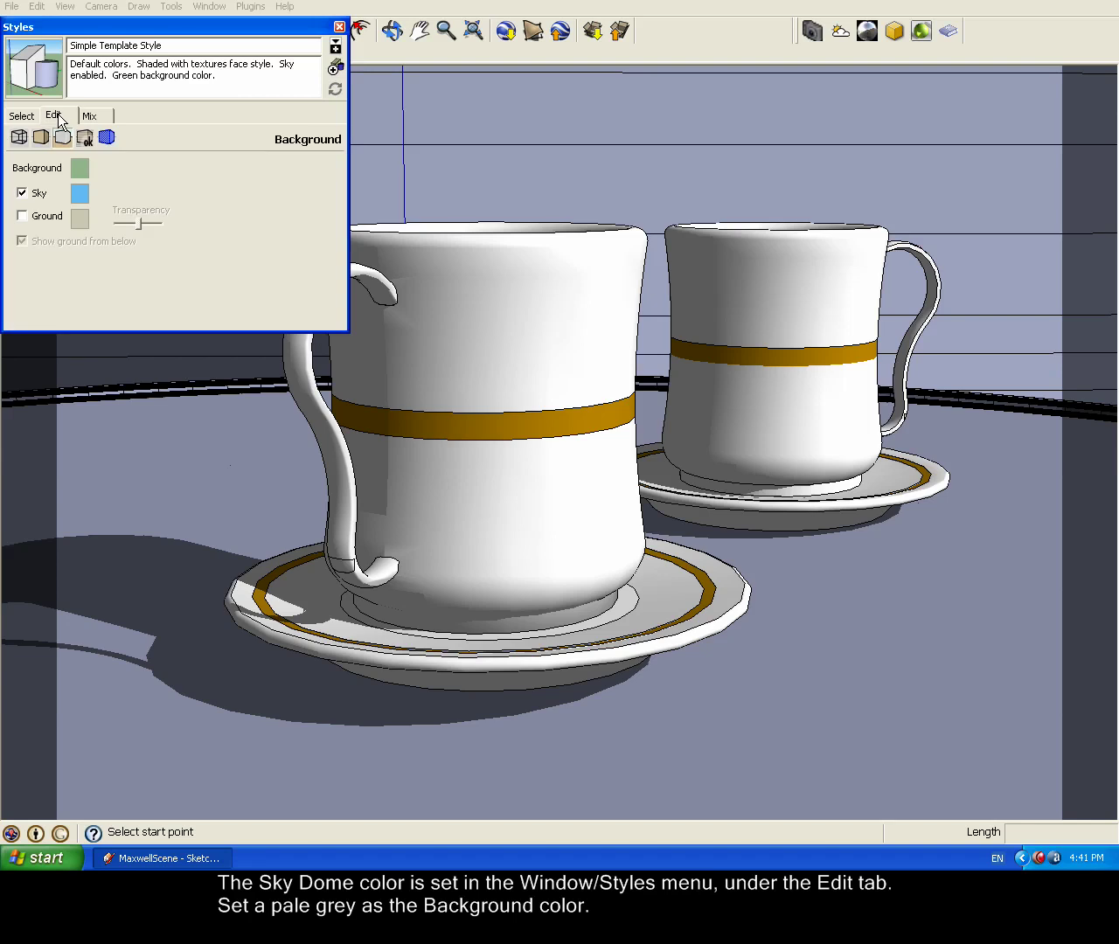
left_click(83, 163)
type("230")
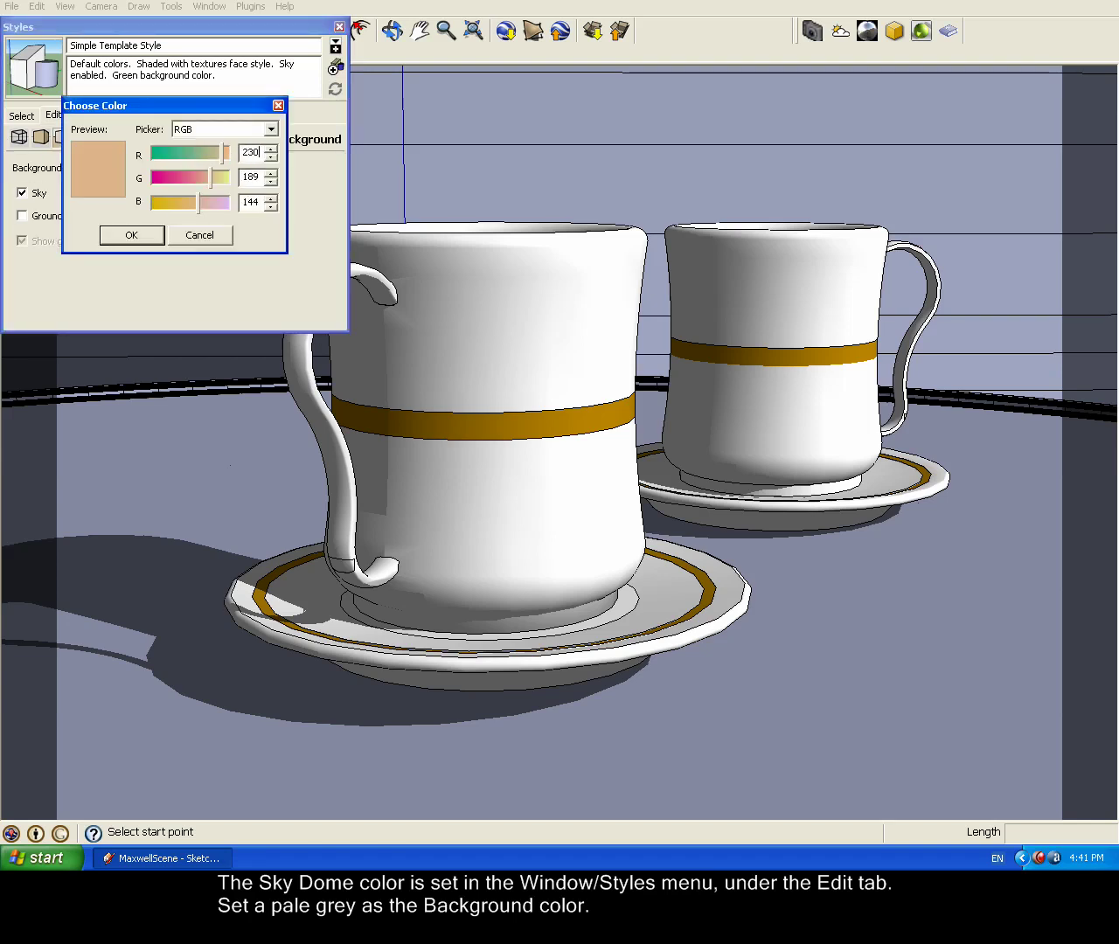
key("Tab")
type("230")
key("Tab")
key("Tab")
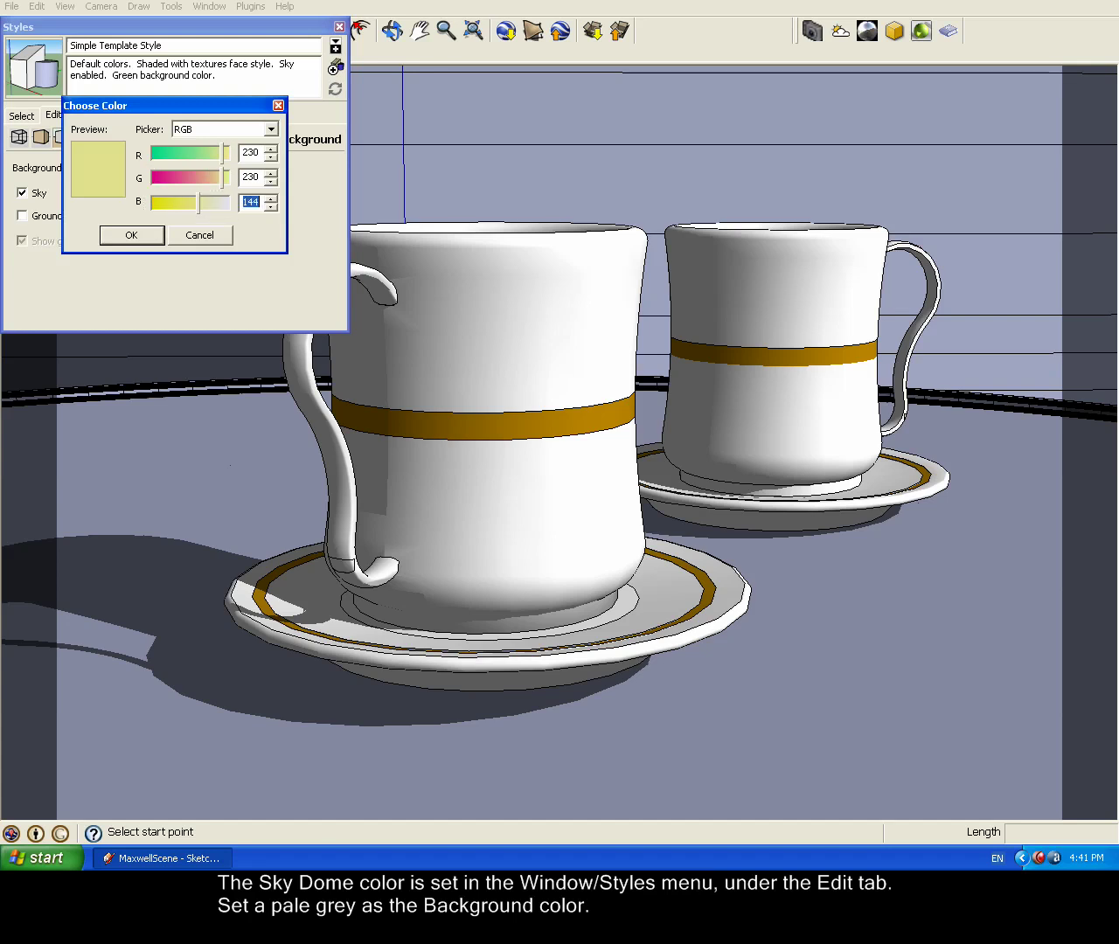
type("230")
key("Tab")
left_click(131, 234)
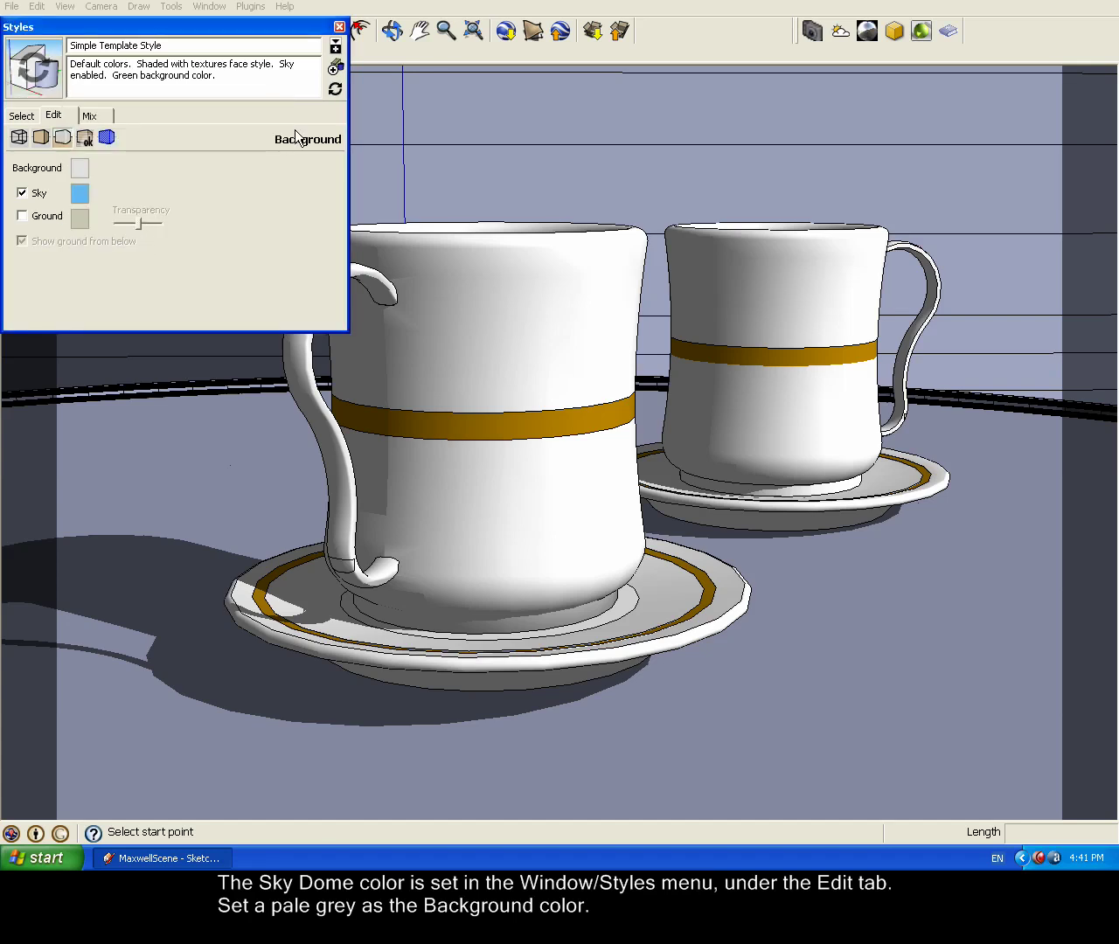
left_click(339, 26)
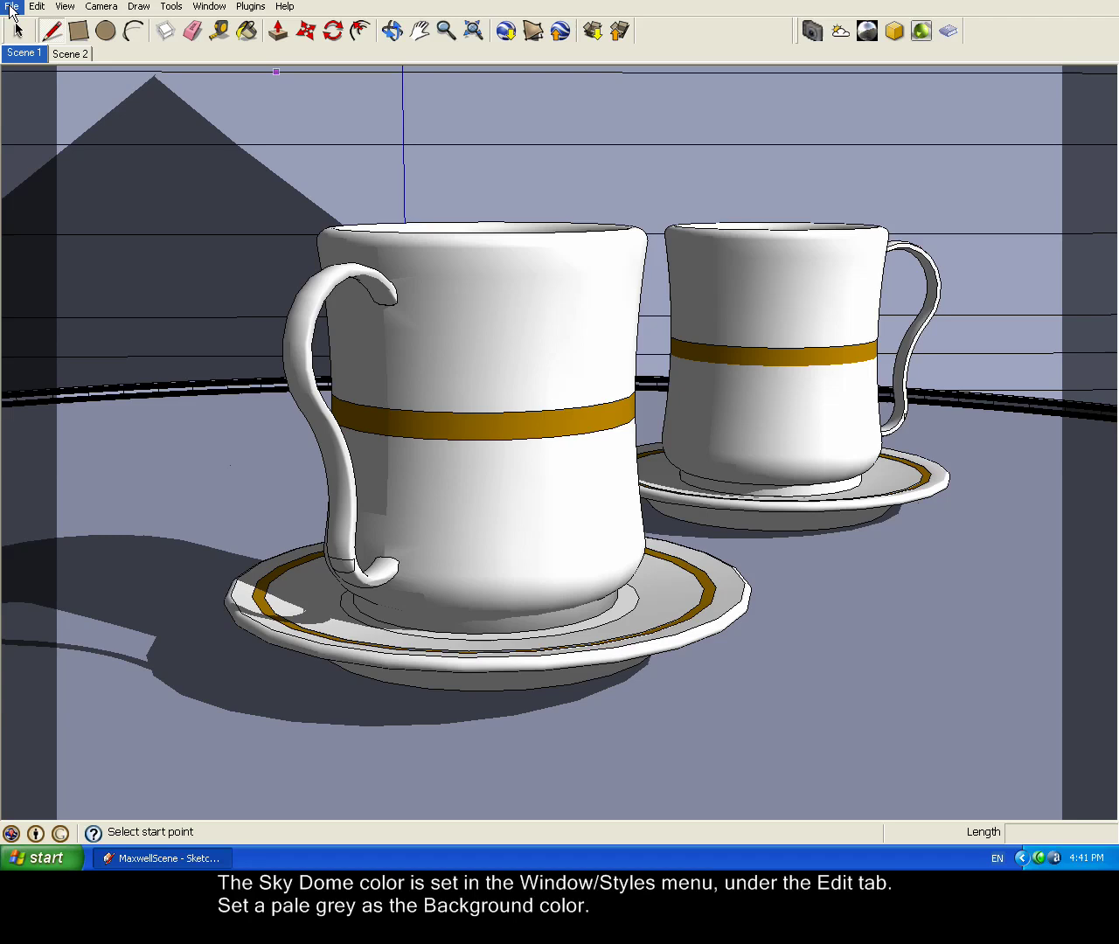
Export the model as a Maxwell MXS file, overwriting the existing MaxwellScene file
left_click(11, 6)
mouse_move(112, 175)
left_click(197, 175)
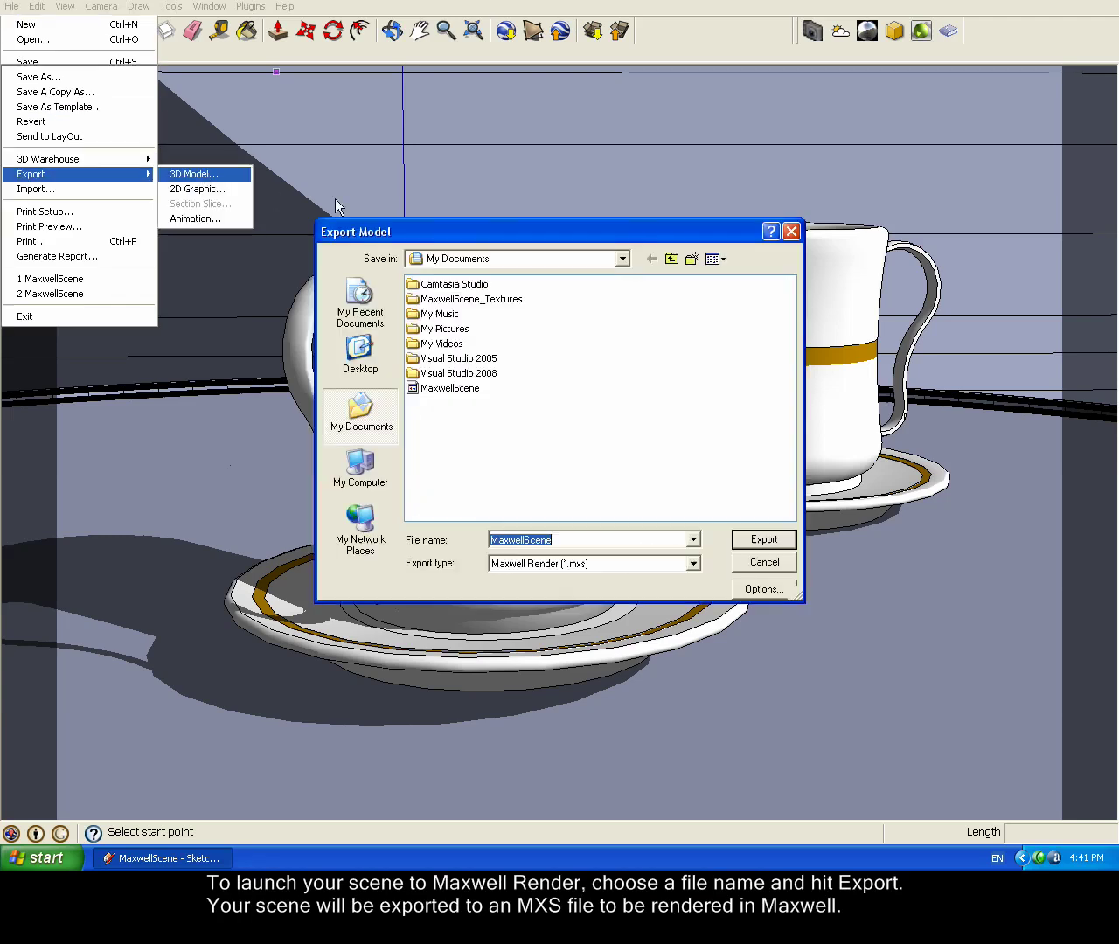
left_click(779, 539)
left_click(525, 438)
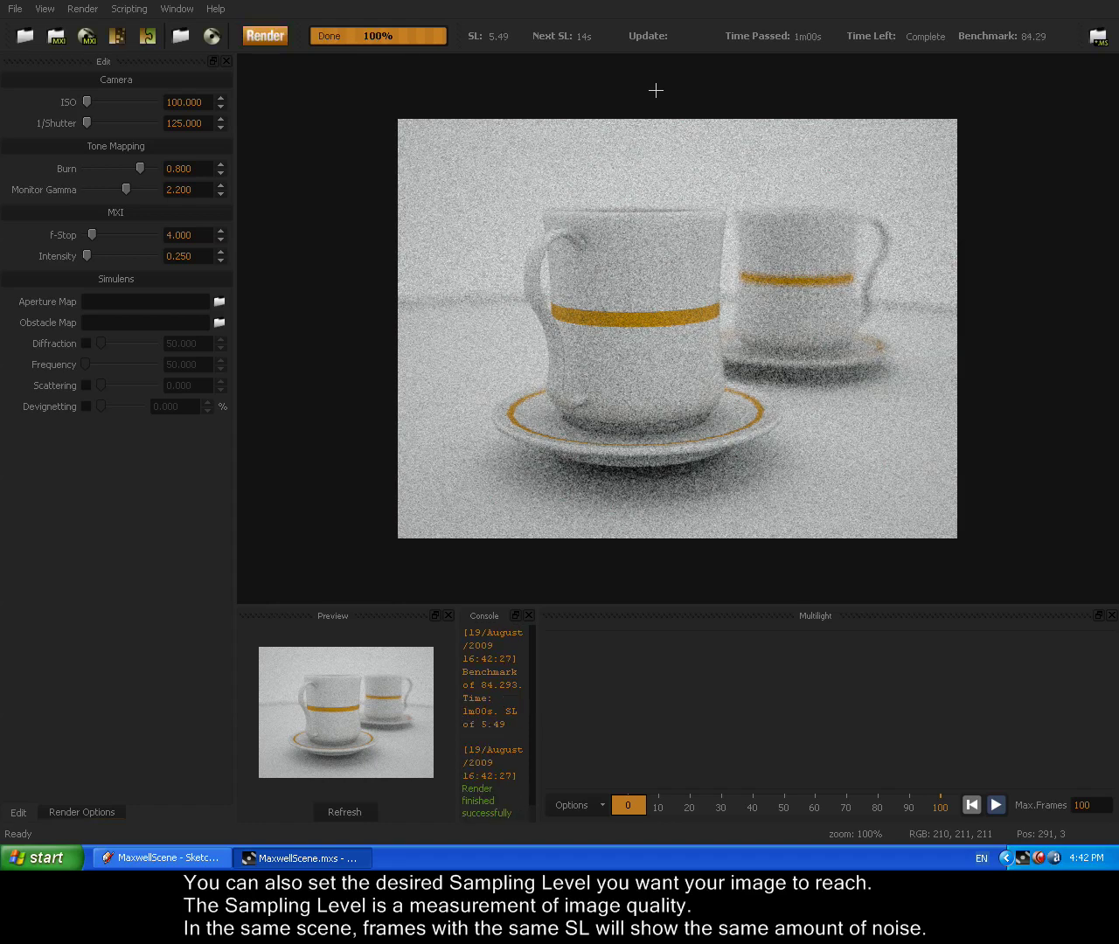
Close Maxwell Render and set the Maxwell environment to No Environment
left_click(1088, 5)
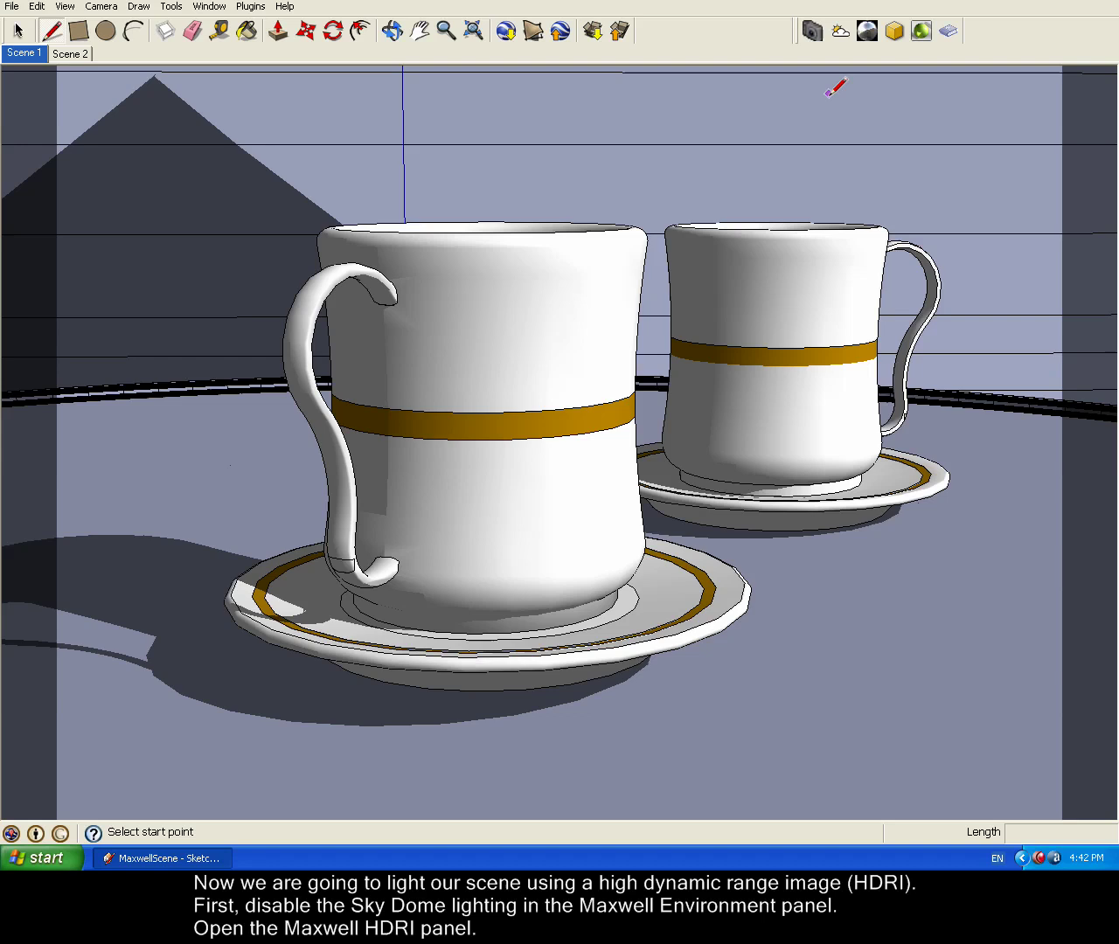
left_click(842, 33)
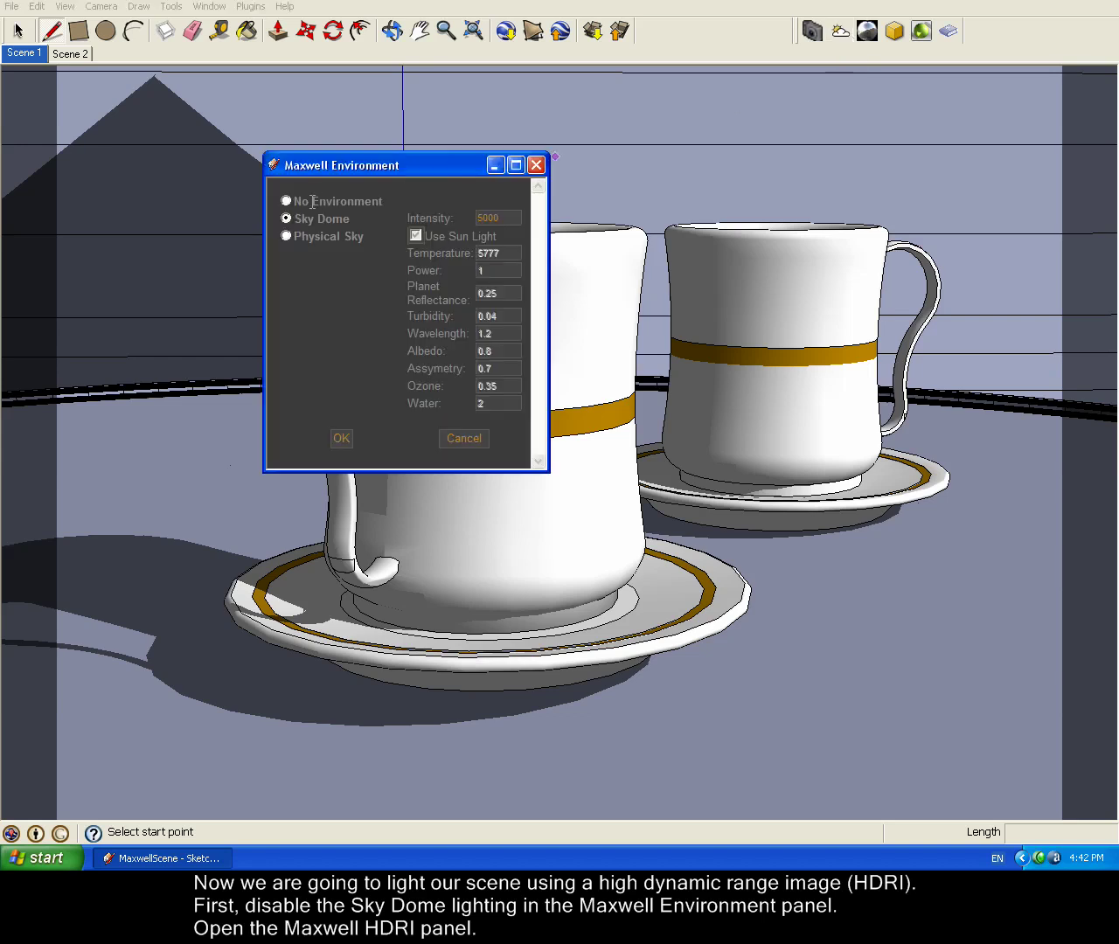
left_click(287, 202)
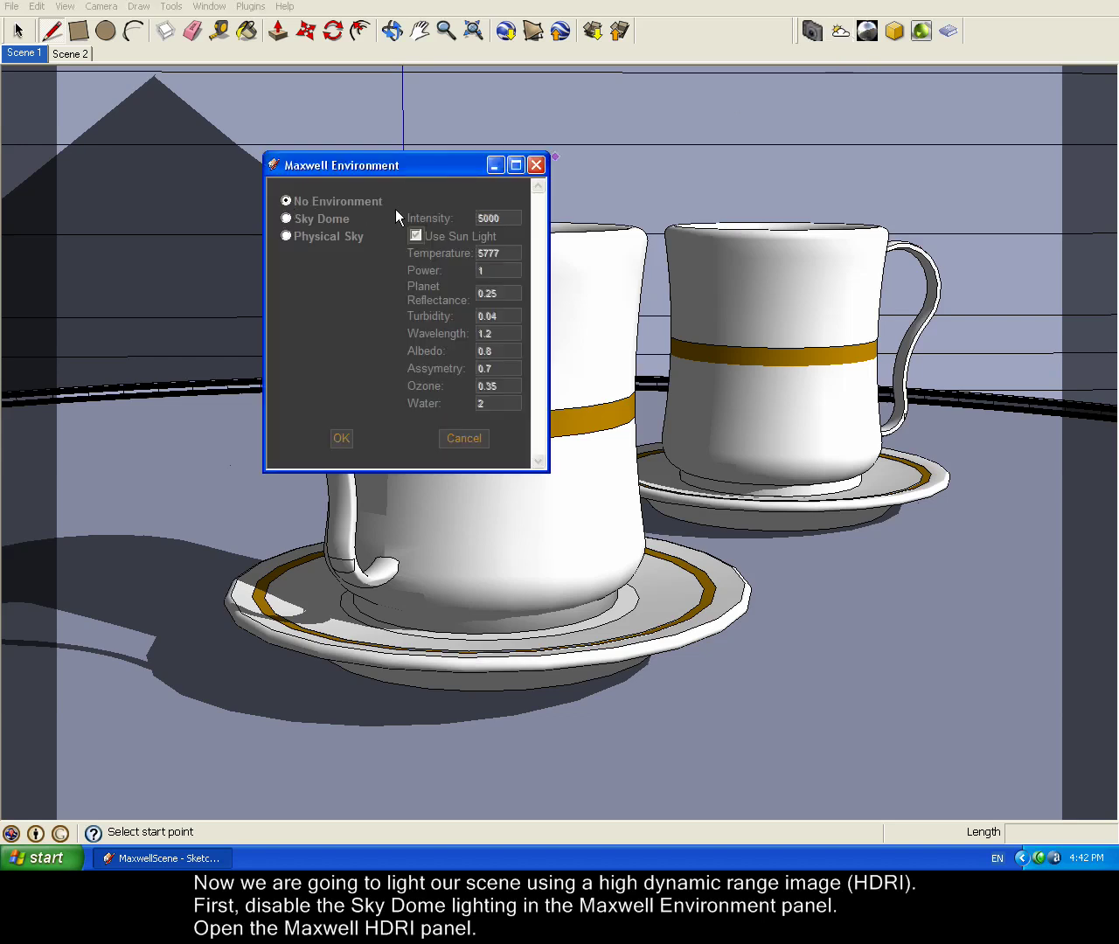
left_click(341, 438)
Enable HDRI illumination using the 01_Room_Interior_HDR image with a lower intensity
left_click(868, 32)
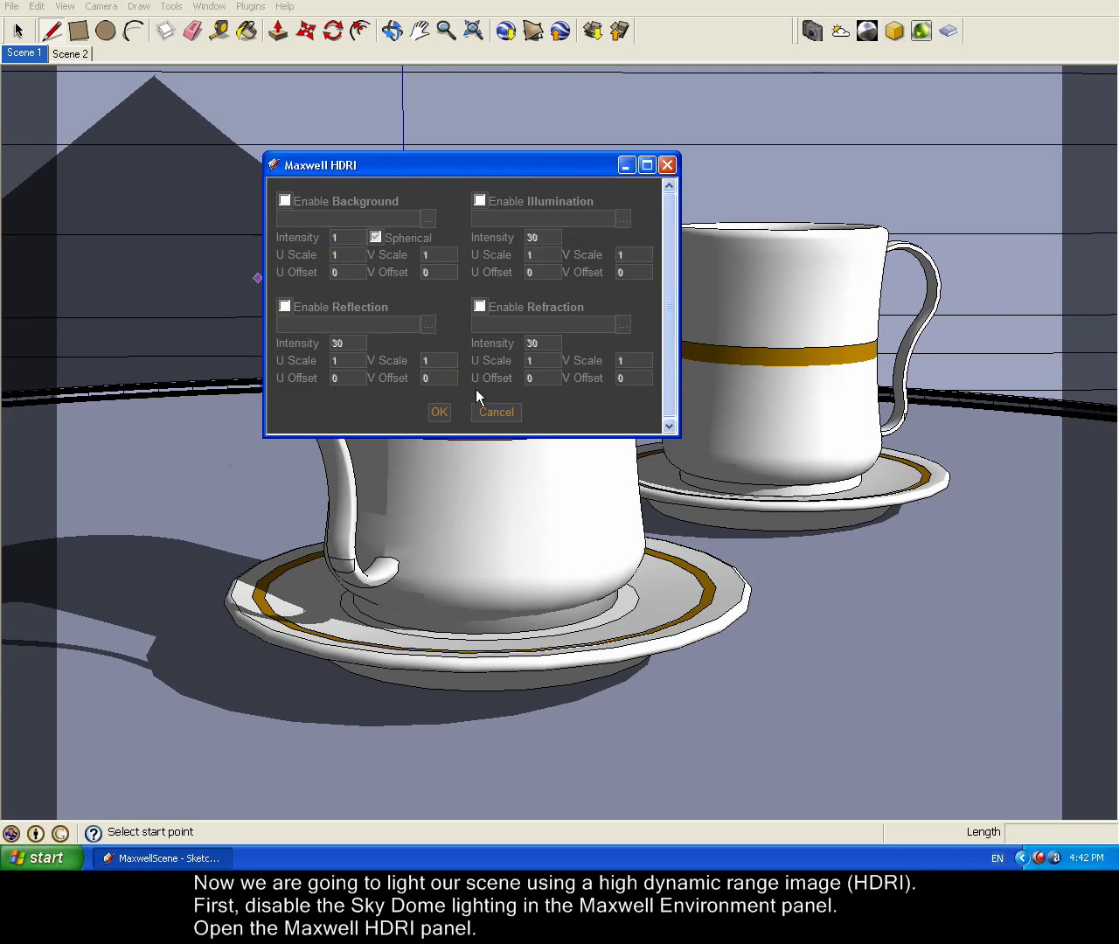
left_click(480, 200)
left_click(620, 220)
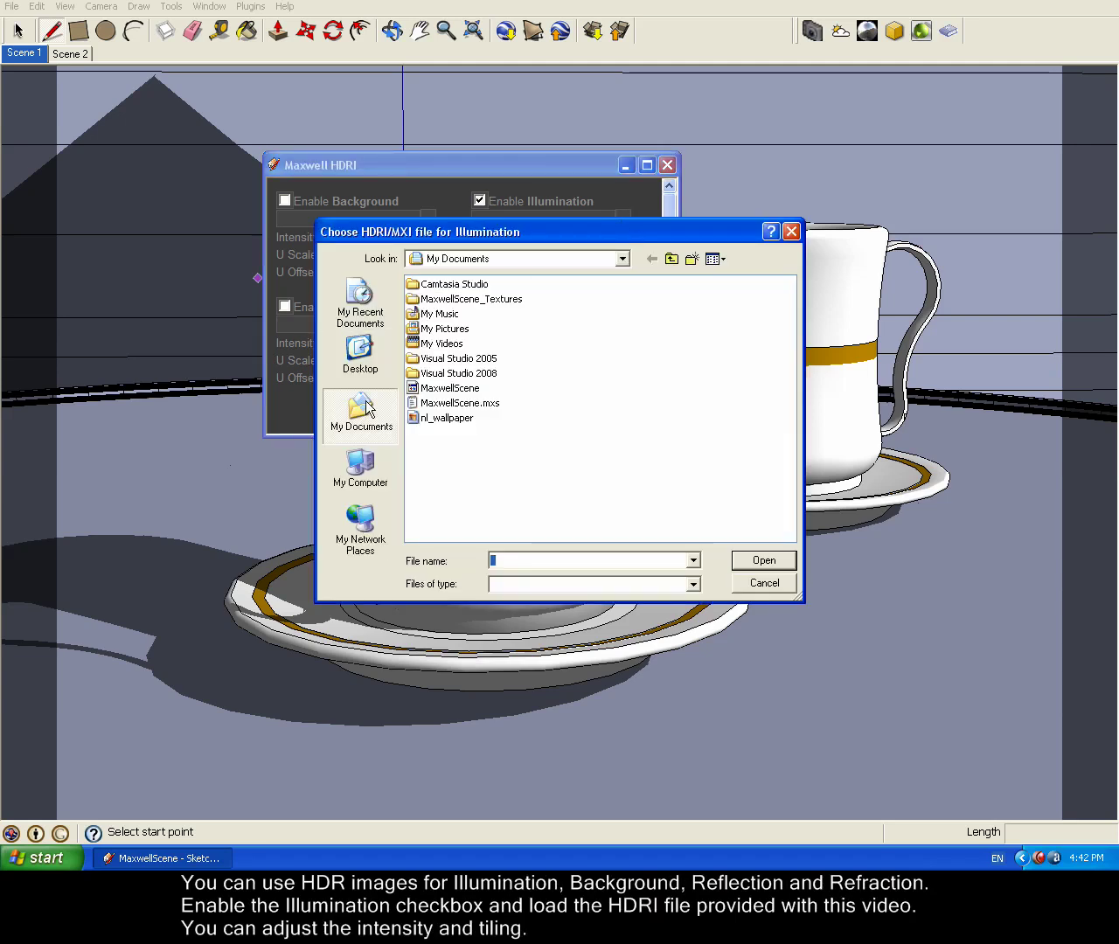
left_click(395, 371)
double_click(455, 343)
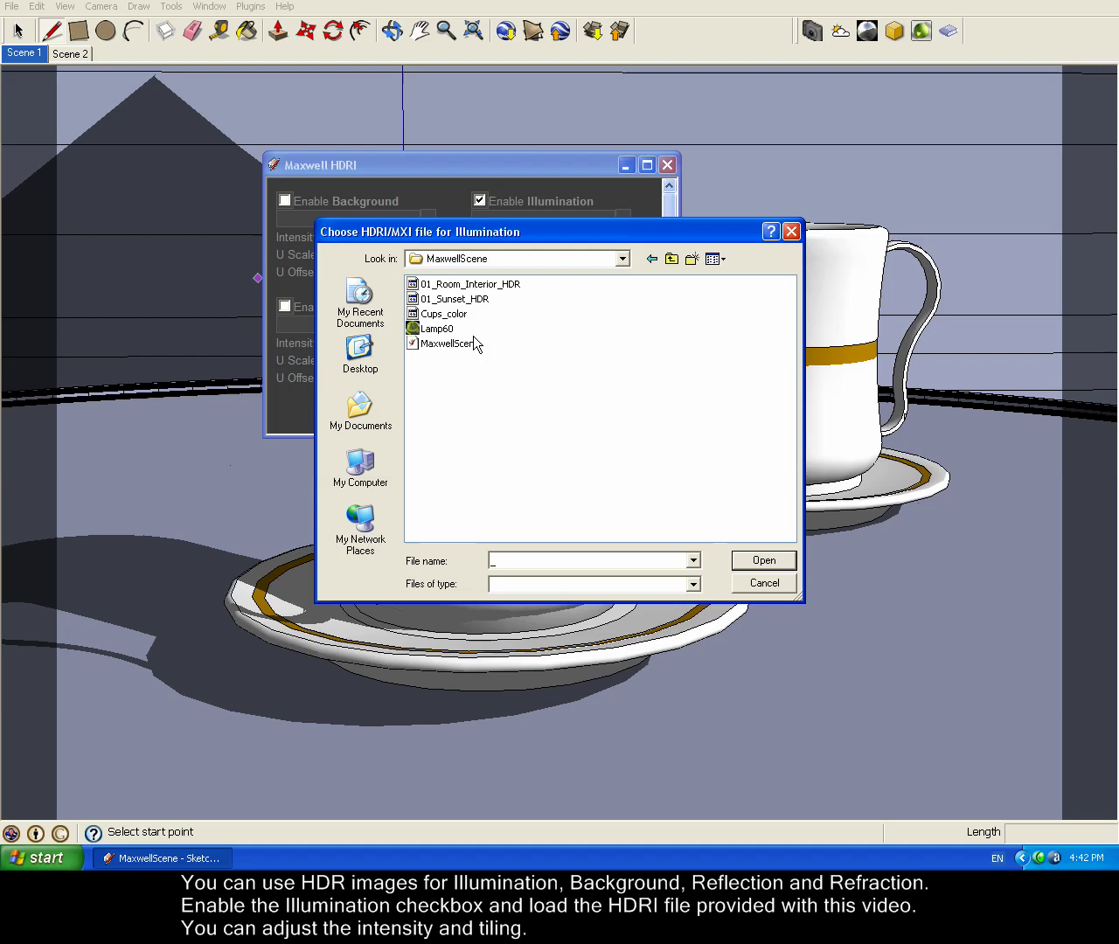
left_click(483, 285)
left_click(773, 563)
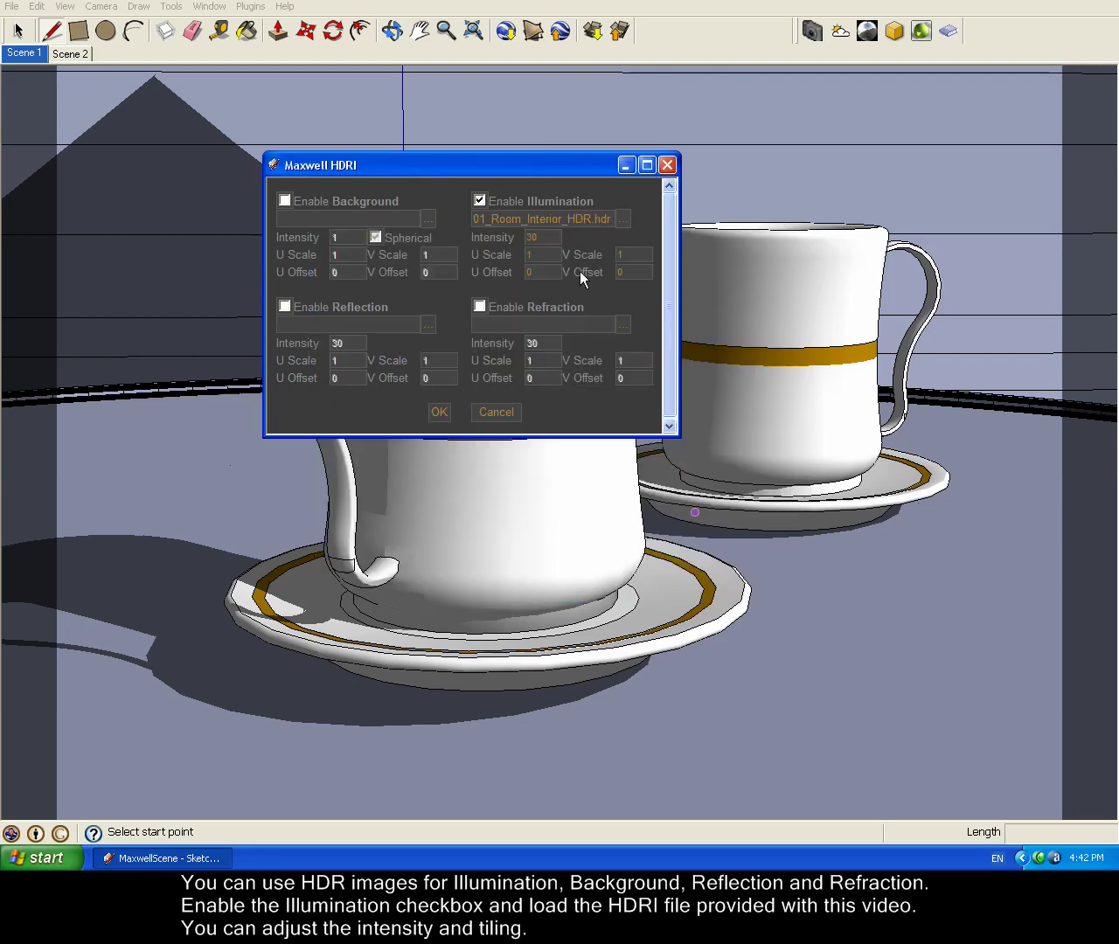
type("0")
left_click(439, 413)
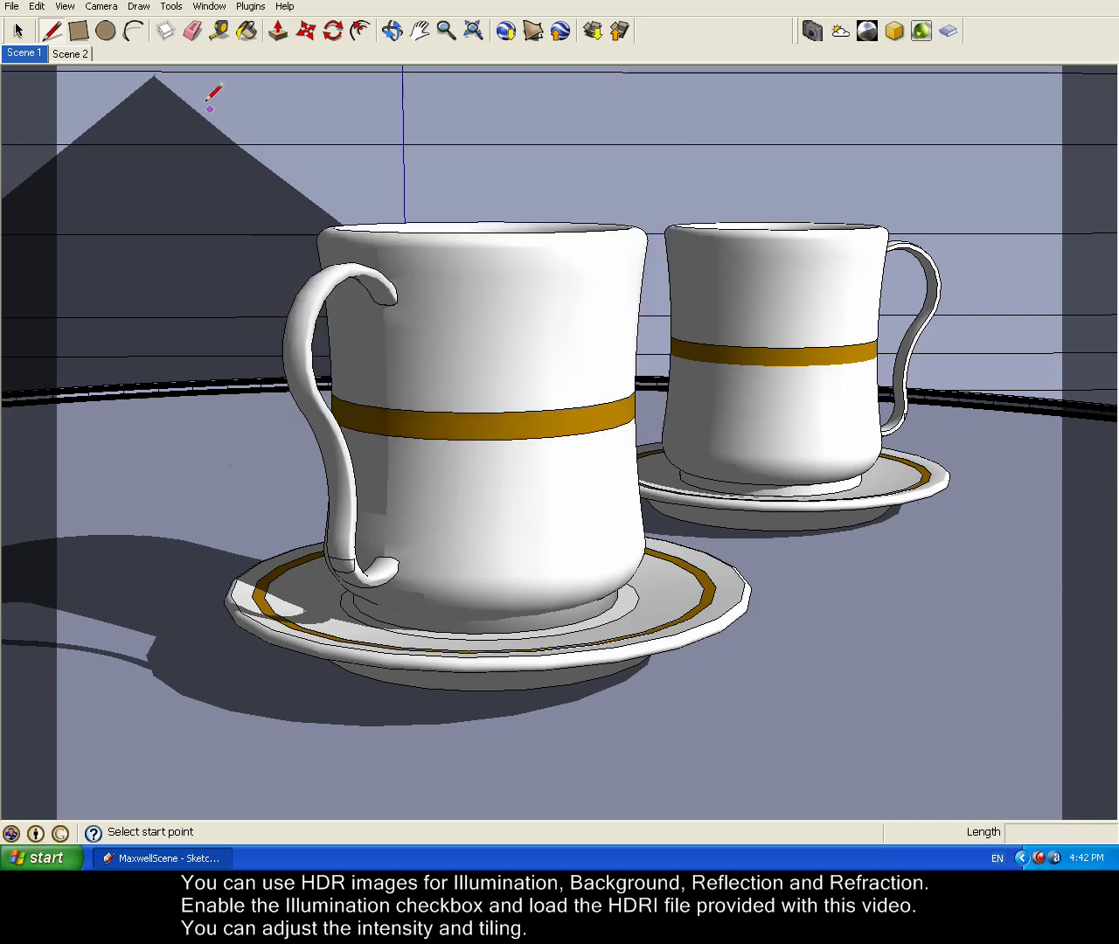
Re-export the 3D model to the Maxwell scene file, overwriting it
left_click(12, 6)
mouse_move(79, 174)
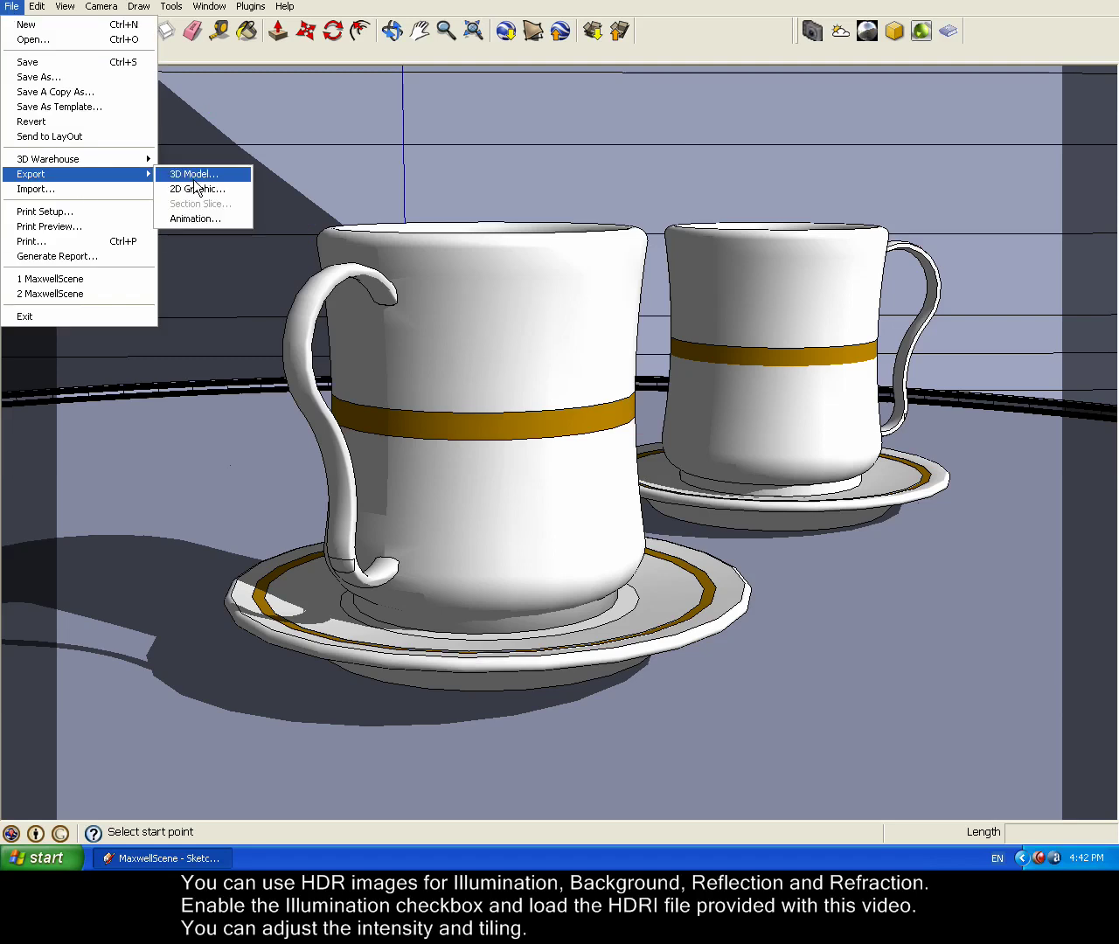
left_click(195, 174)
left_click(764, 539)
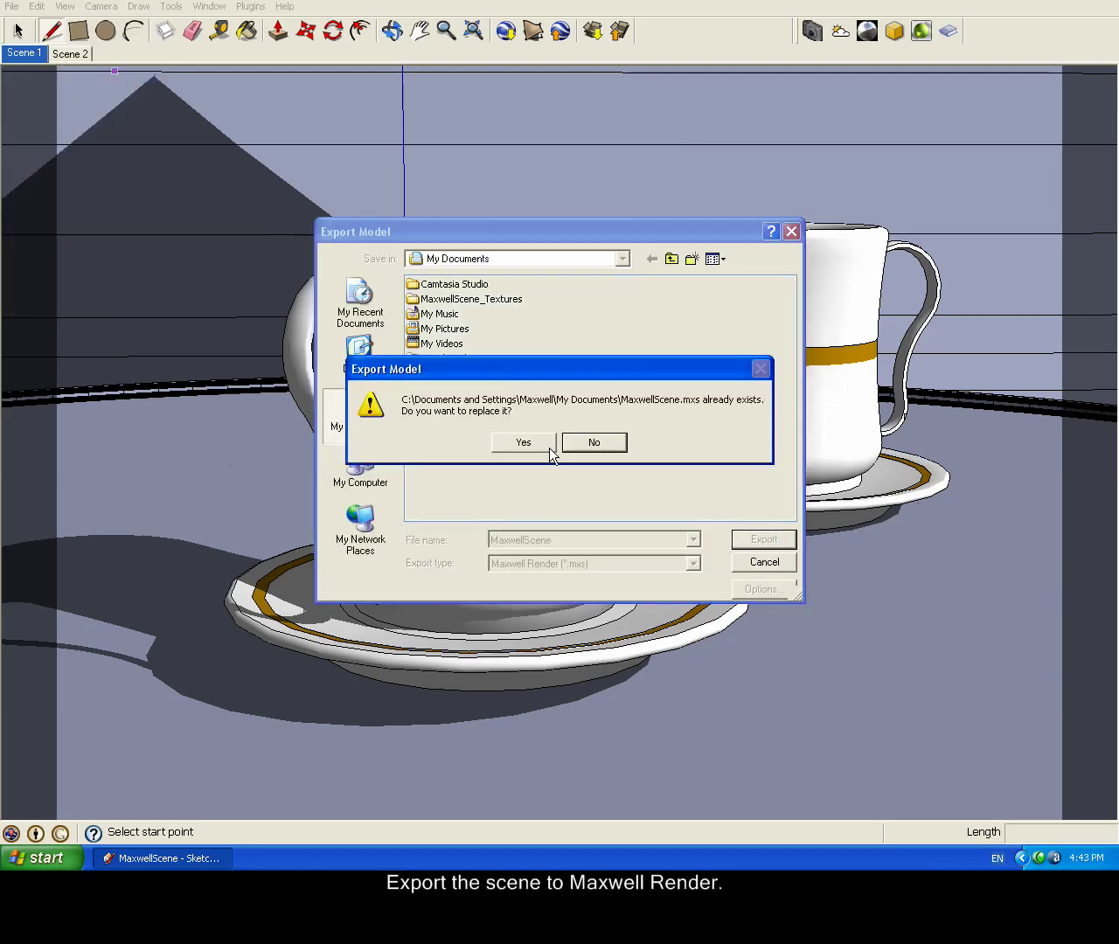
left_click(546, 449)
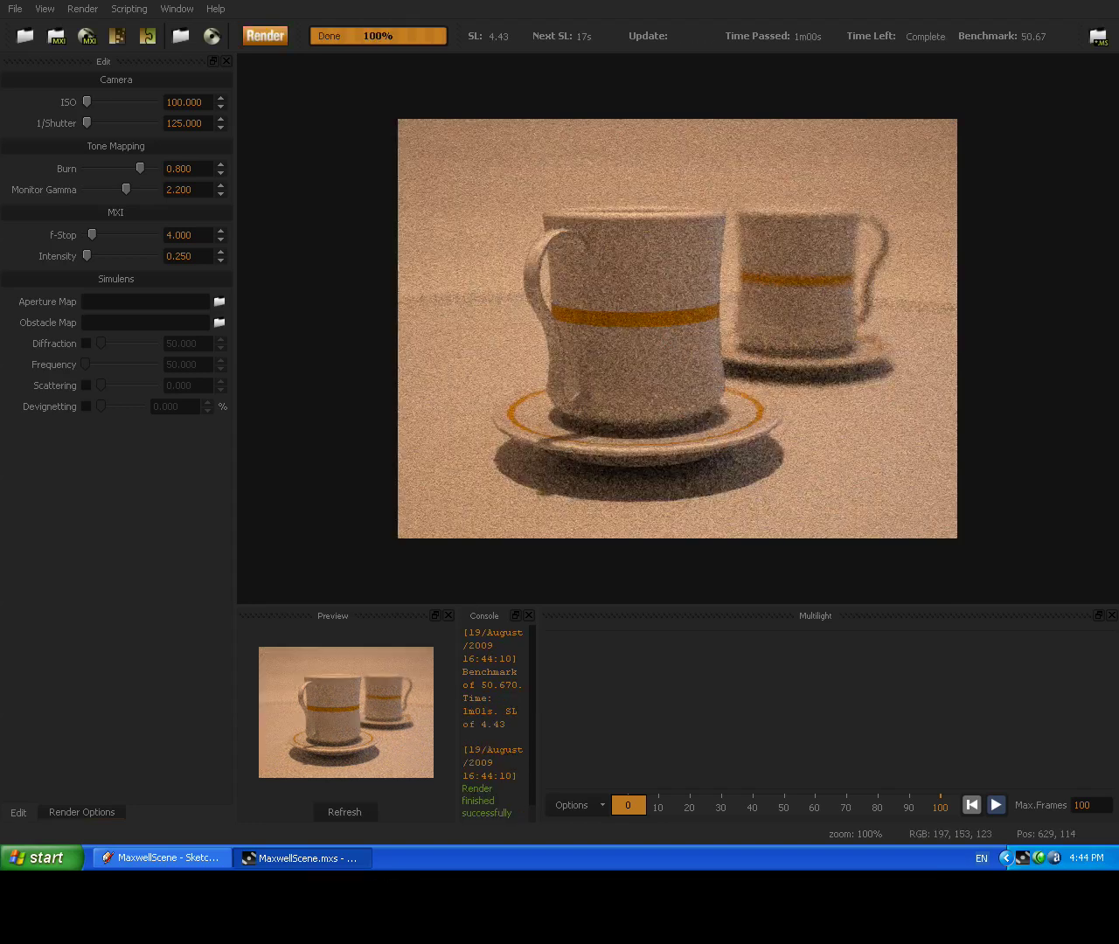
Close the finished HDRI-lit render window with Alt+F4
key("alt+F4")
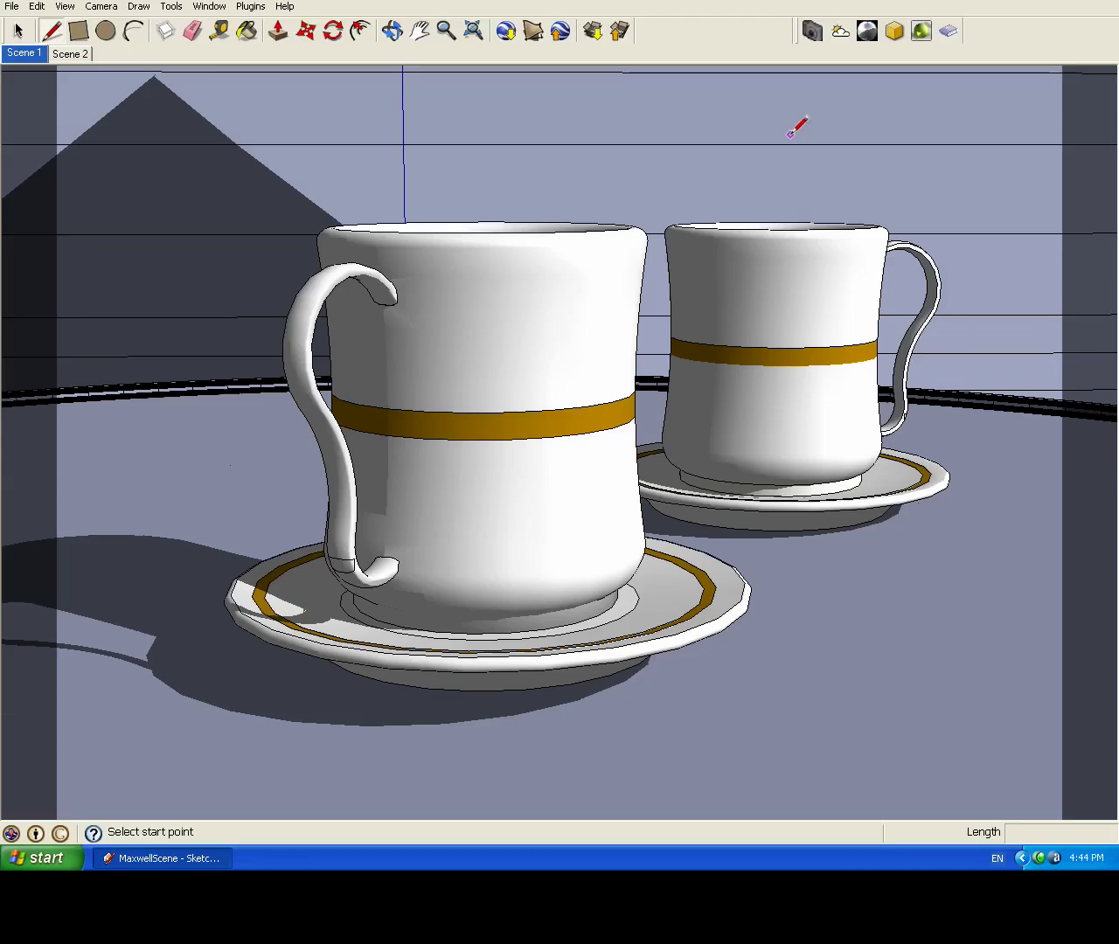
Switch the Maxwell environment to Physical Sky and disable HDRI illumination
left_click(839, 30)
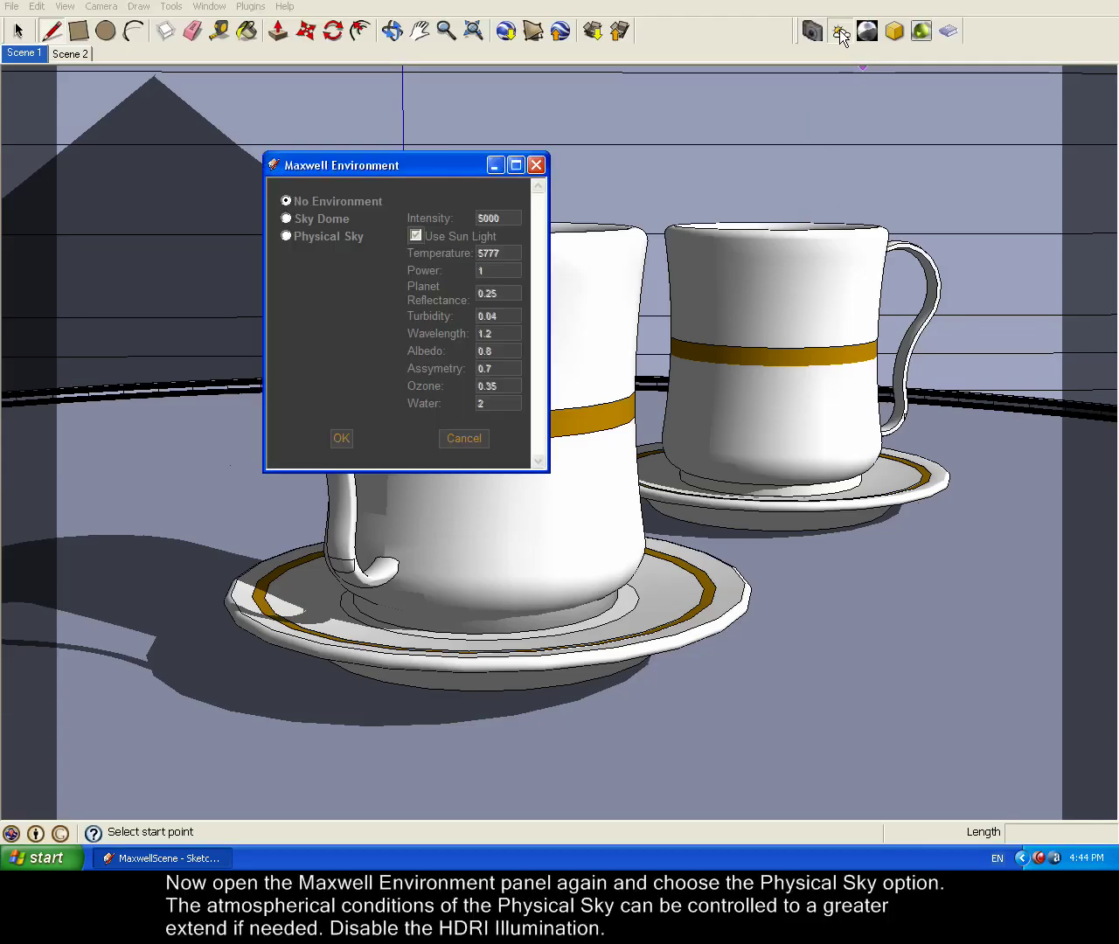
left_click(286, 236)
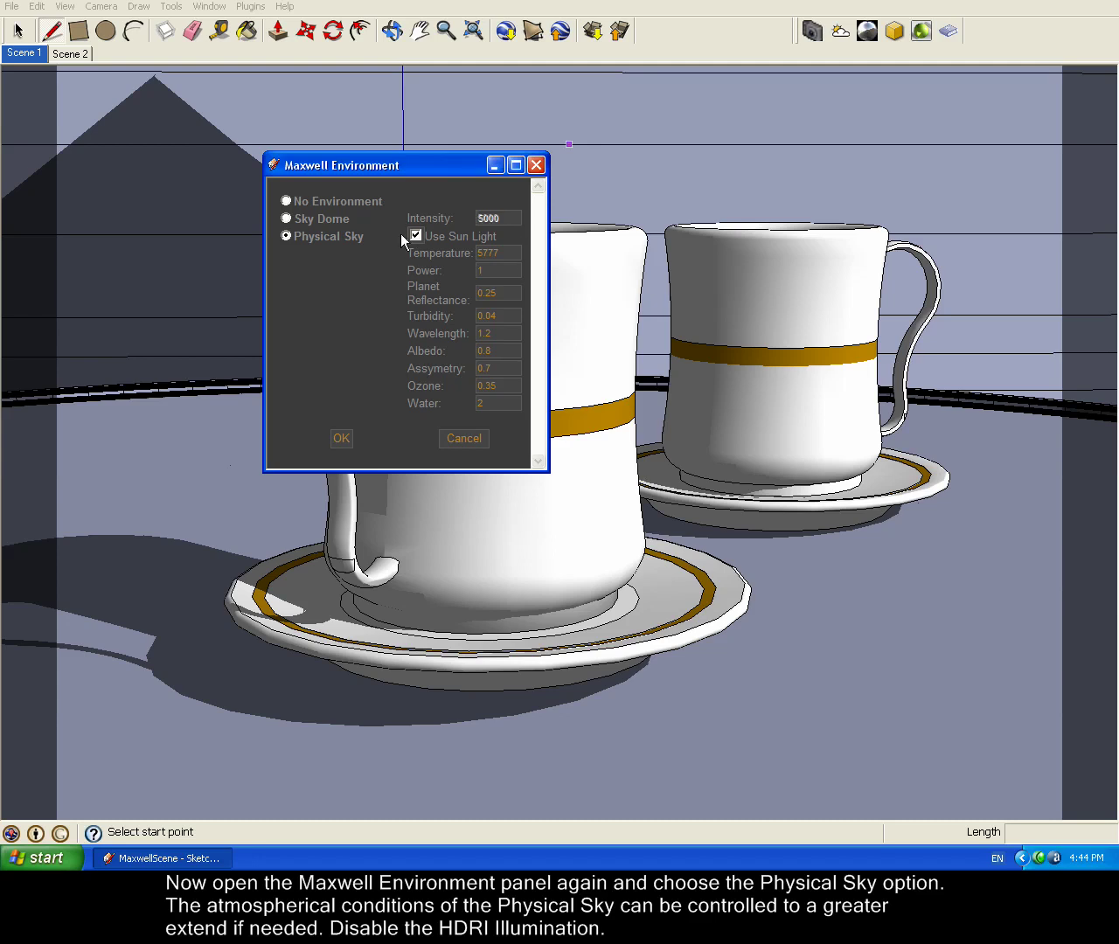
left_click(343, 439)
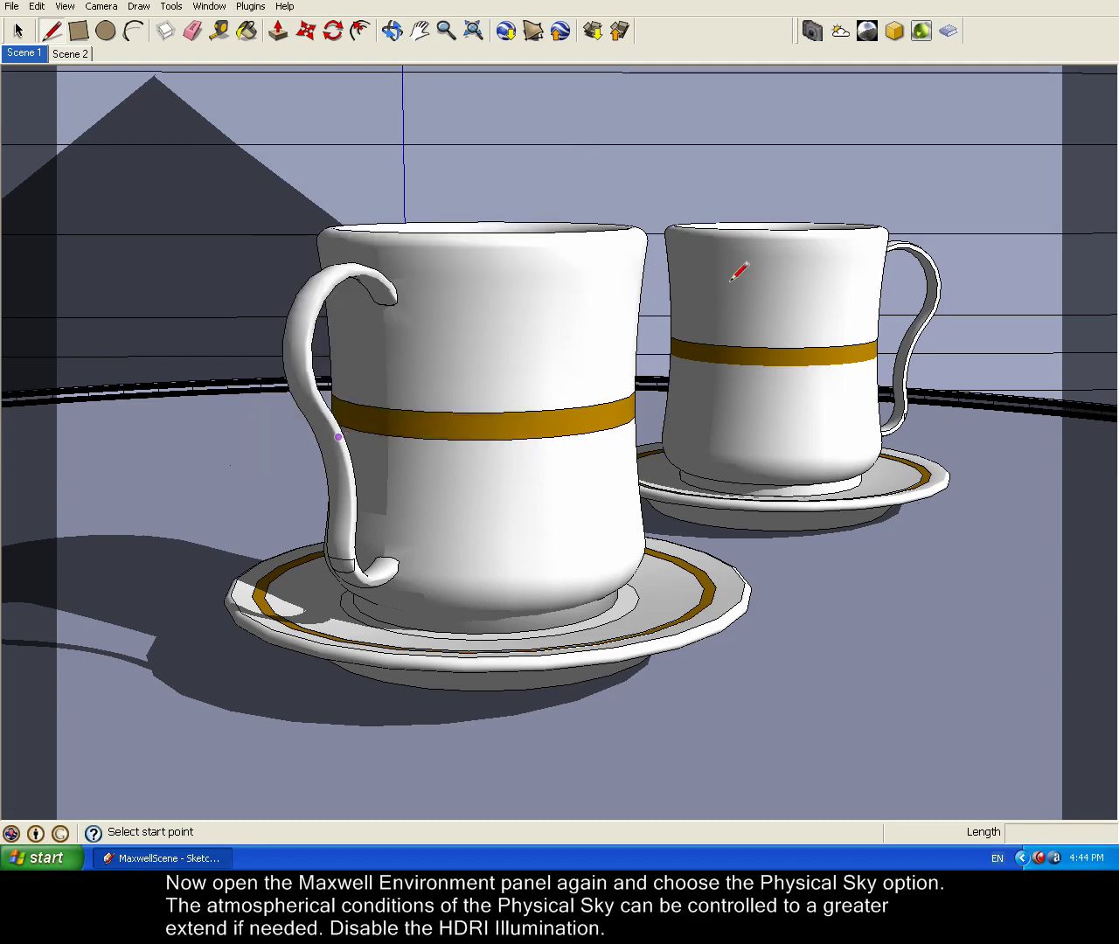
left_click(868, 32)
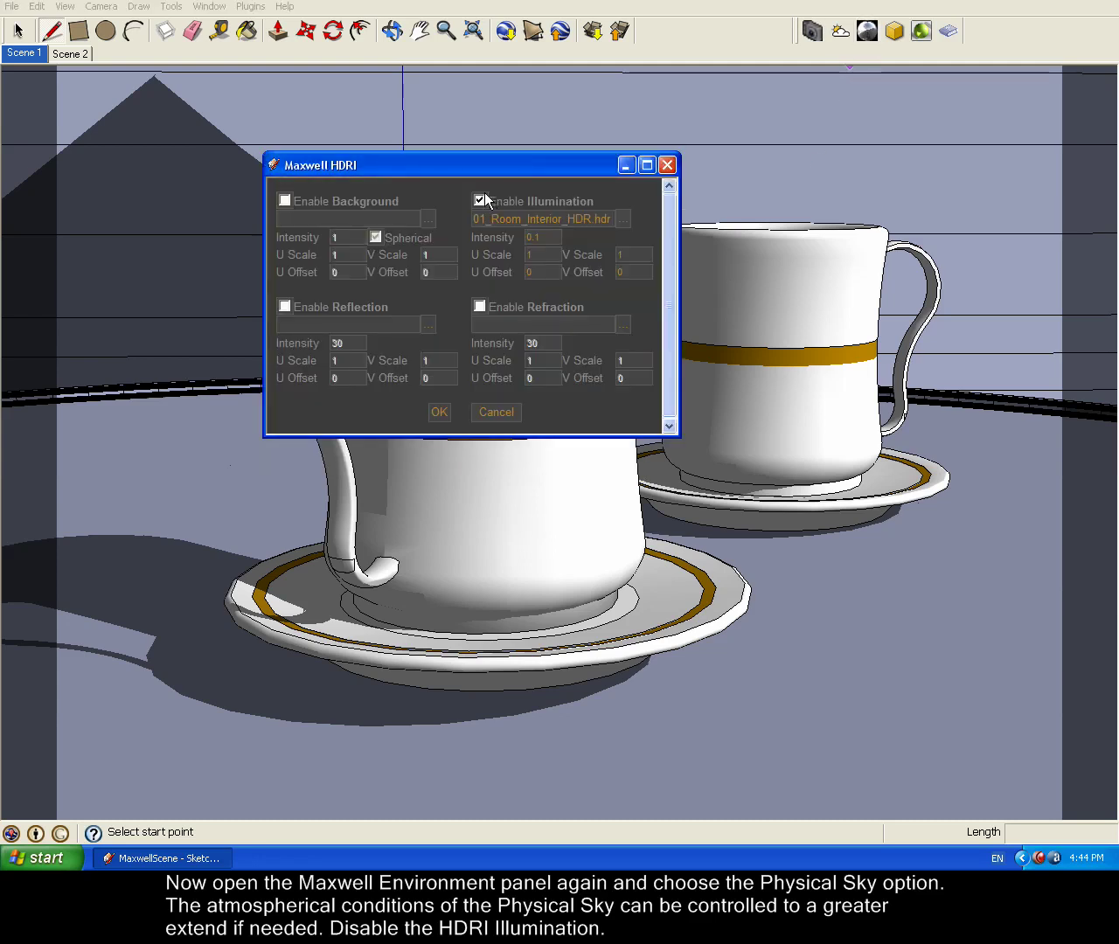
left_click(479, 200)
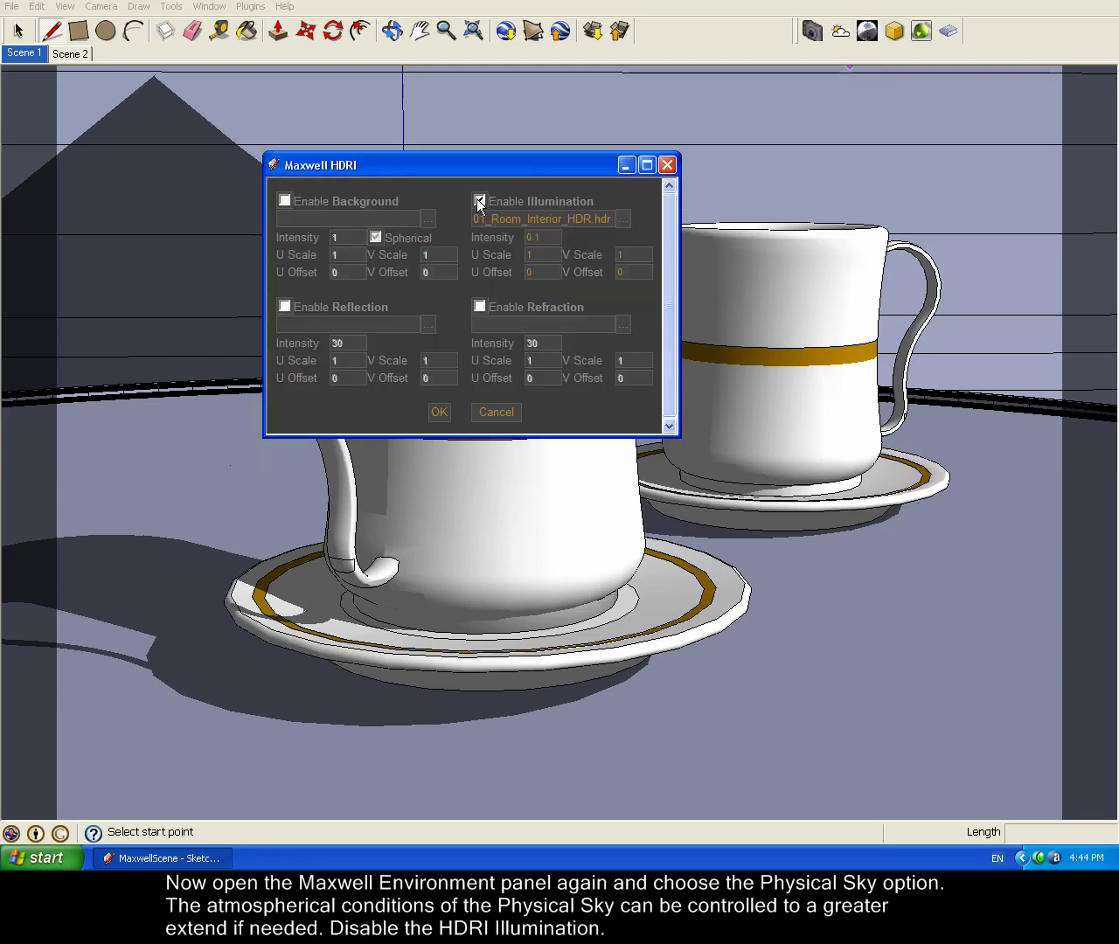
left_click(440, 411)
Open the model's location settings, turn off georeferencing and choose Spain as the country
left_click(211, 7)
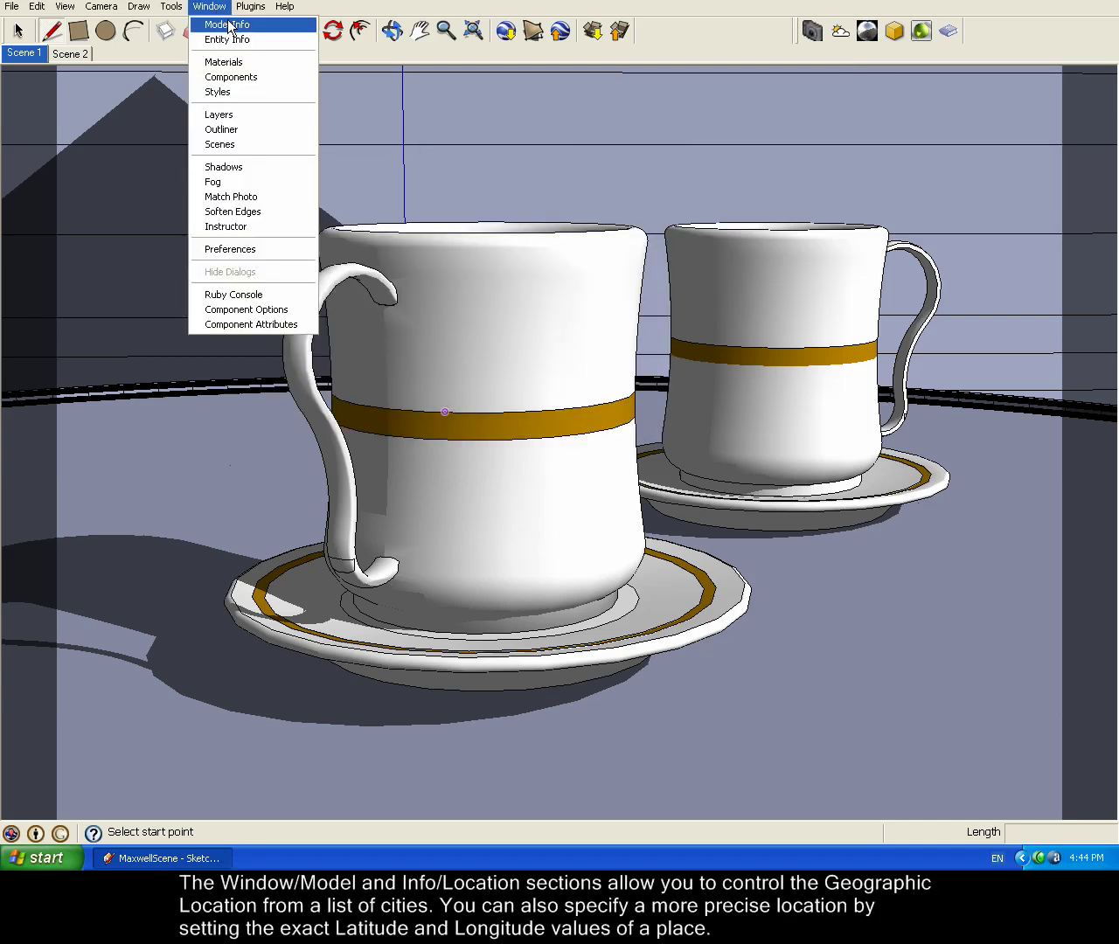
left_click(229, 24)
left_click(443, 209)
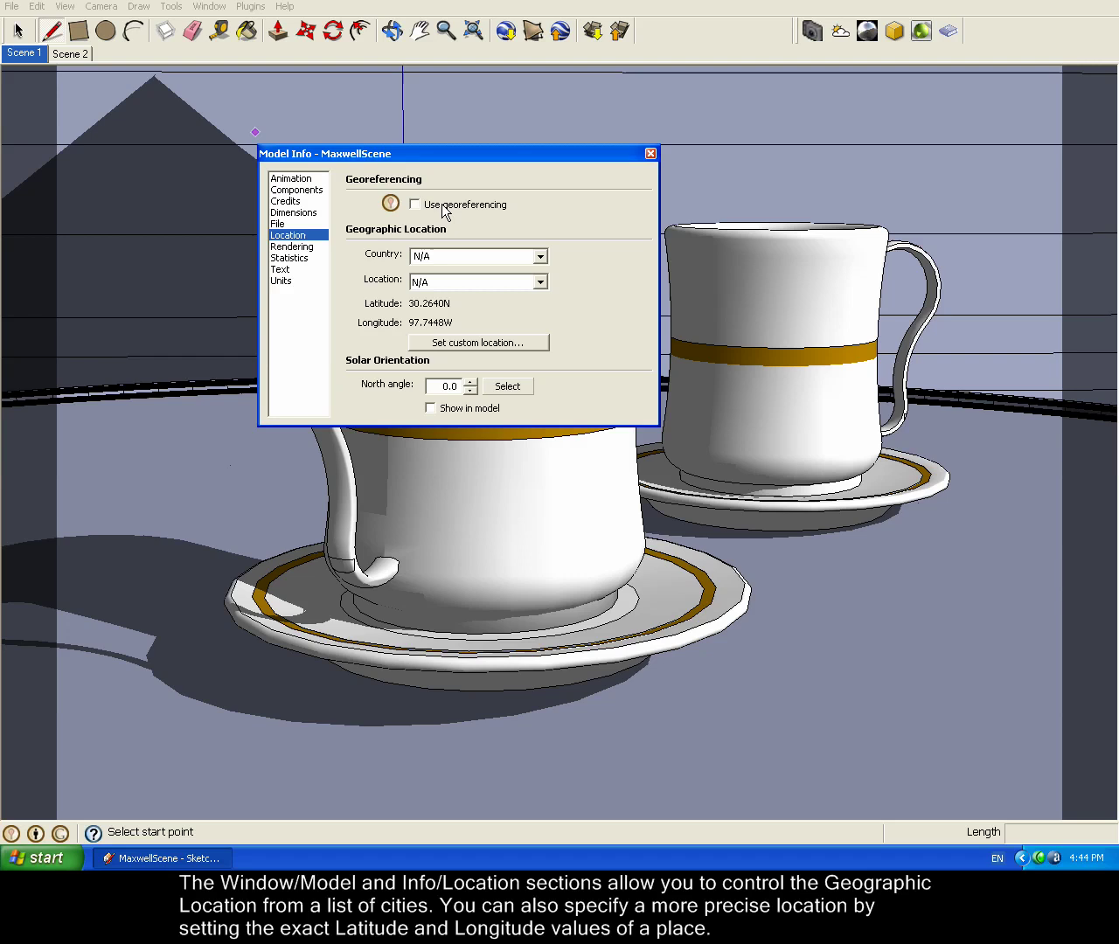
left_click(460, 254)
type("Saudi Arabia")
left_click(541, 257)
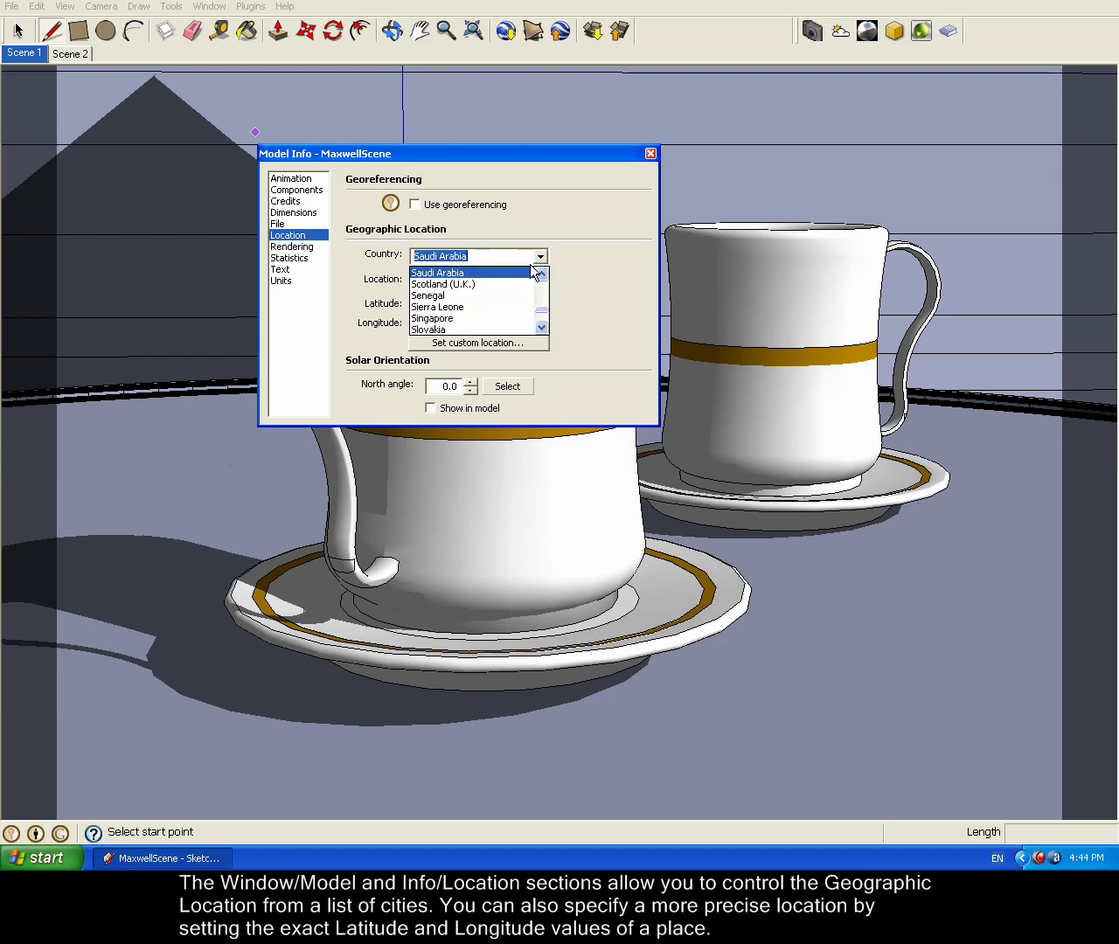
left_click(542, 327)
left_click(541, 327)
left_click(541, 327)
left_click(541, 327)
left_click(541, 327)
left_click(541, 327)
left_click(541, 327)
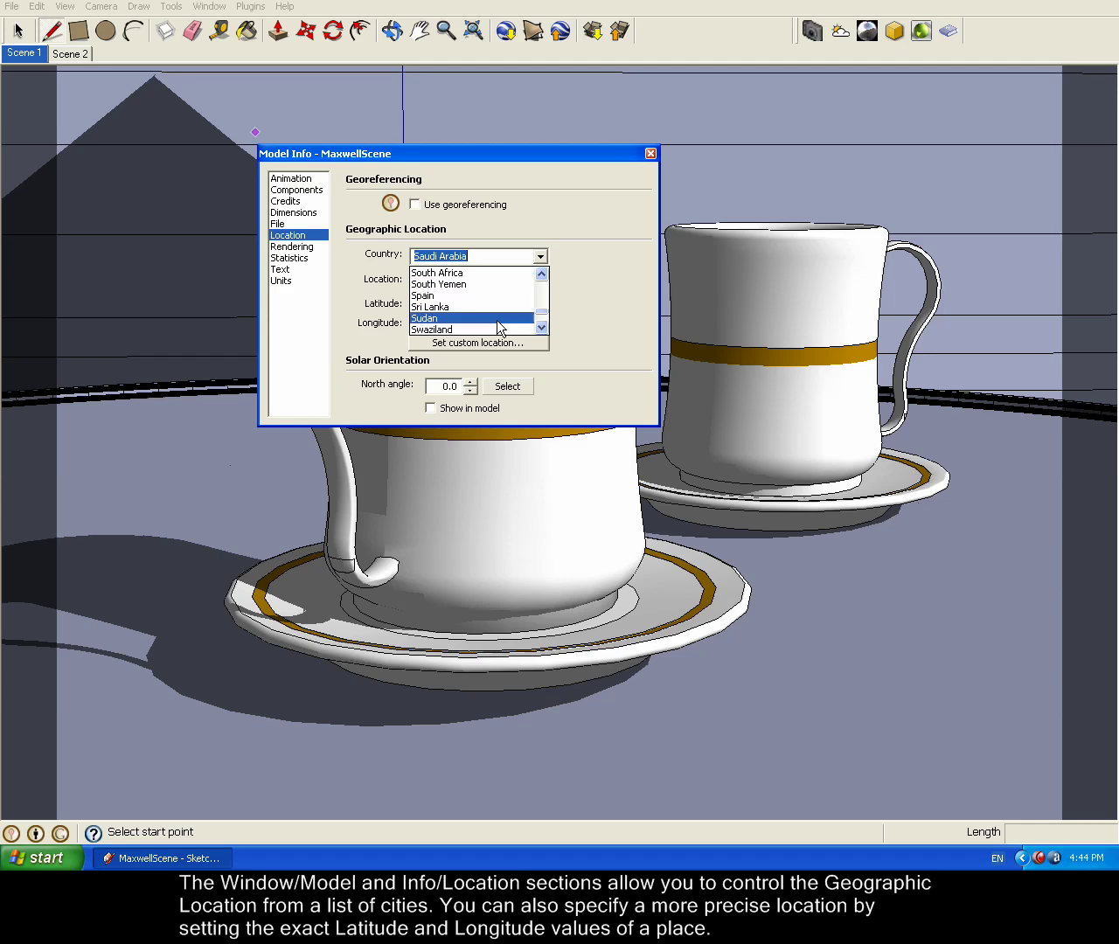
left_click(474, 297)
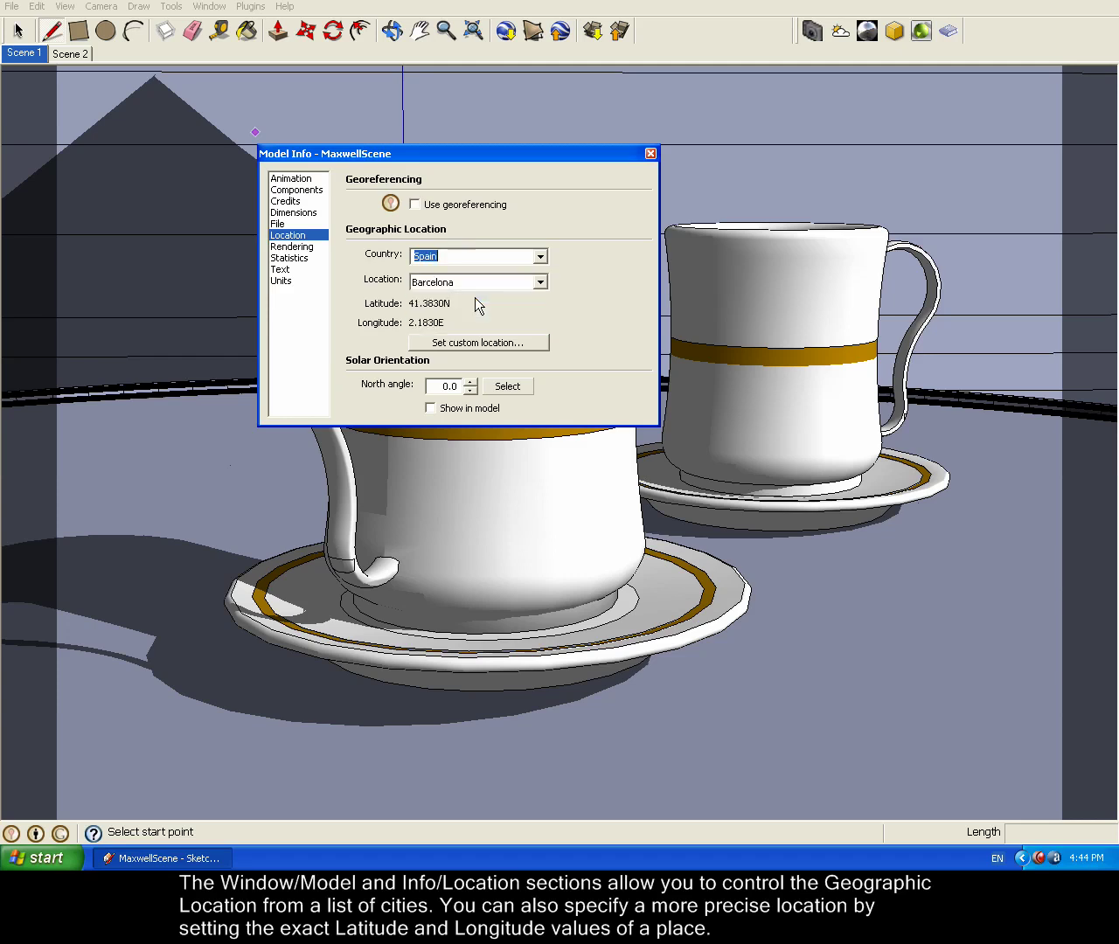
Choose Madrid as the location and accept the custom location 40.4000N, 3.6830W
left_click(541, 281)
left_click(489, 353)
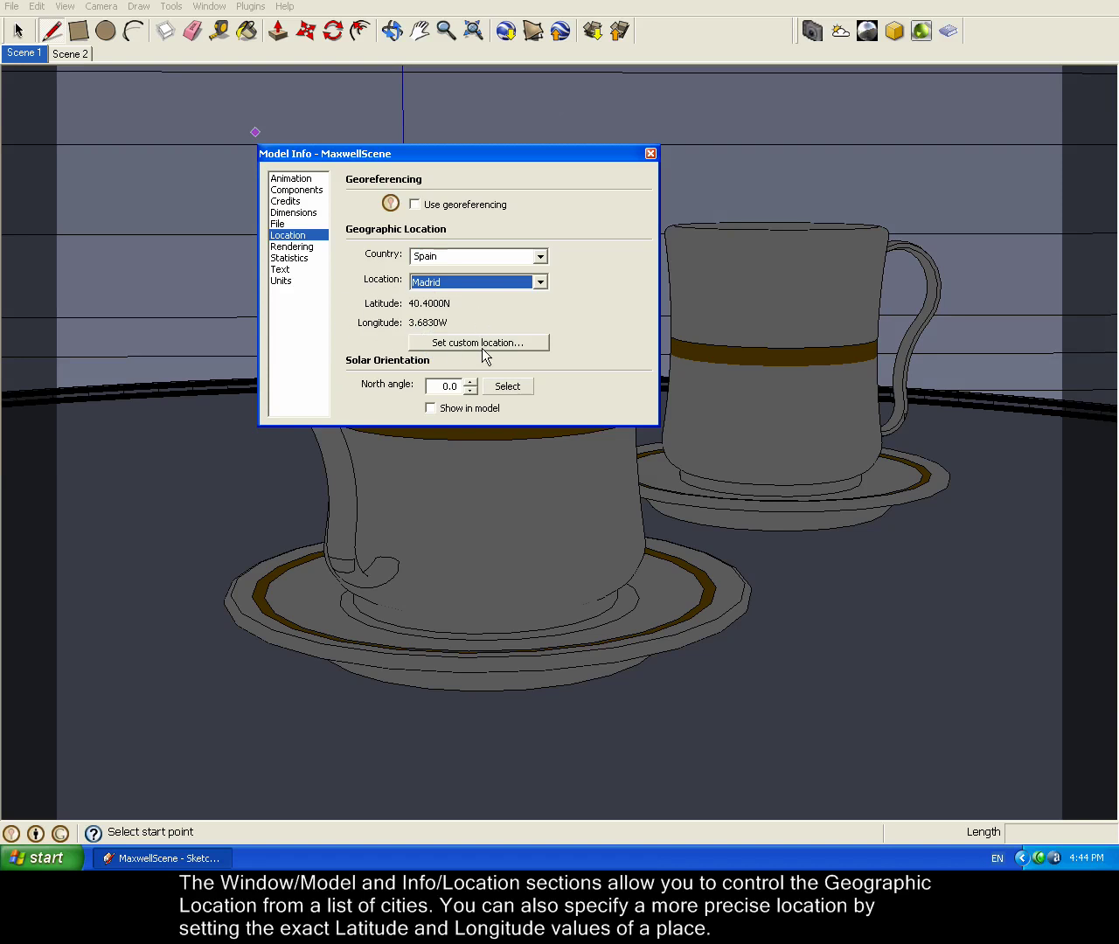
left_click(482, 344)
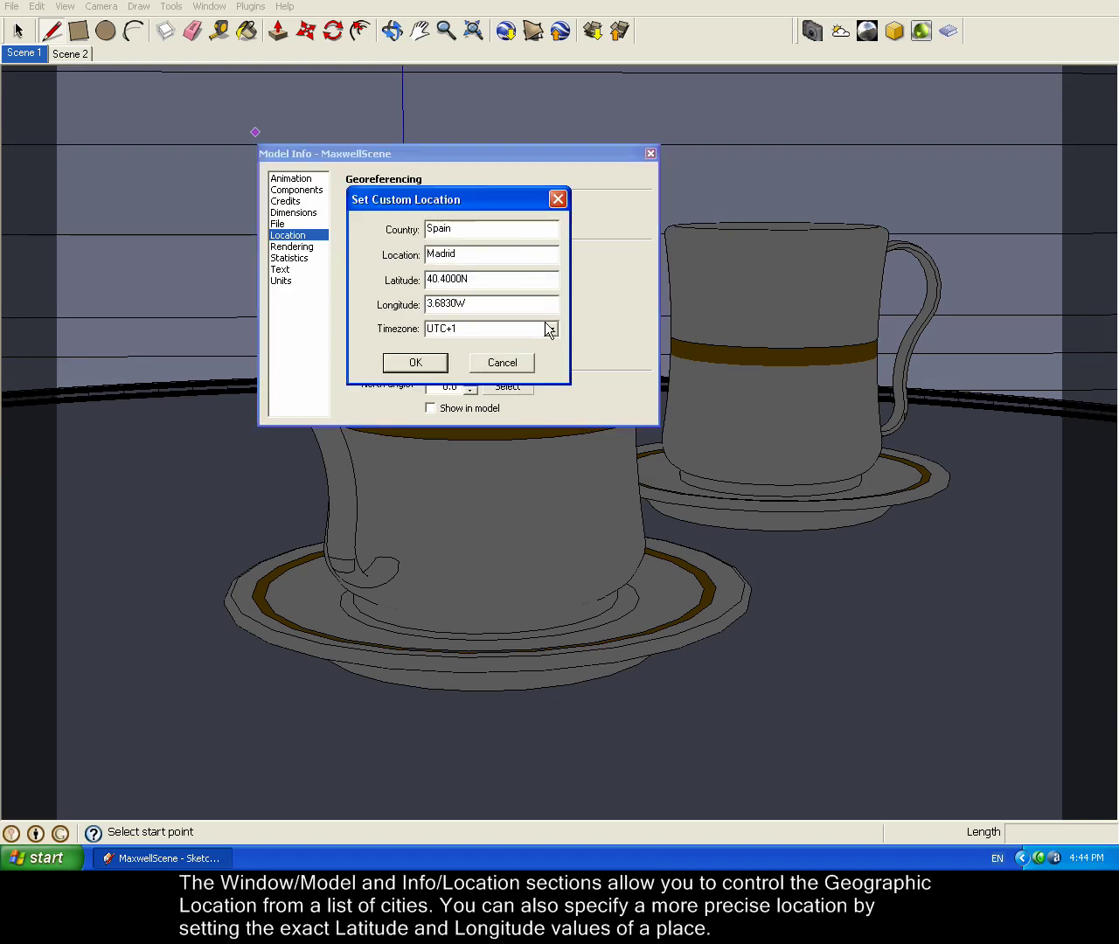
left_click(429, 363)
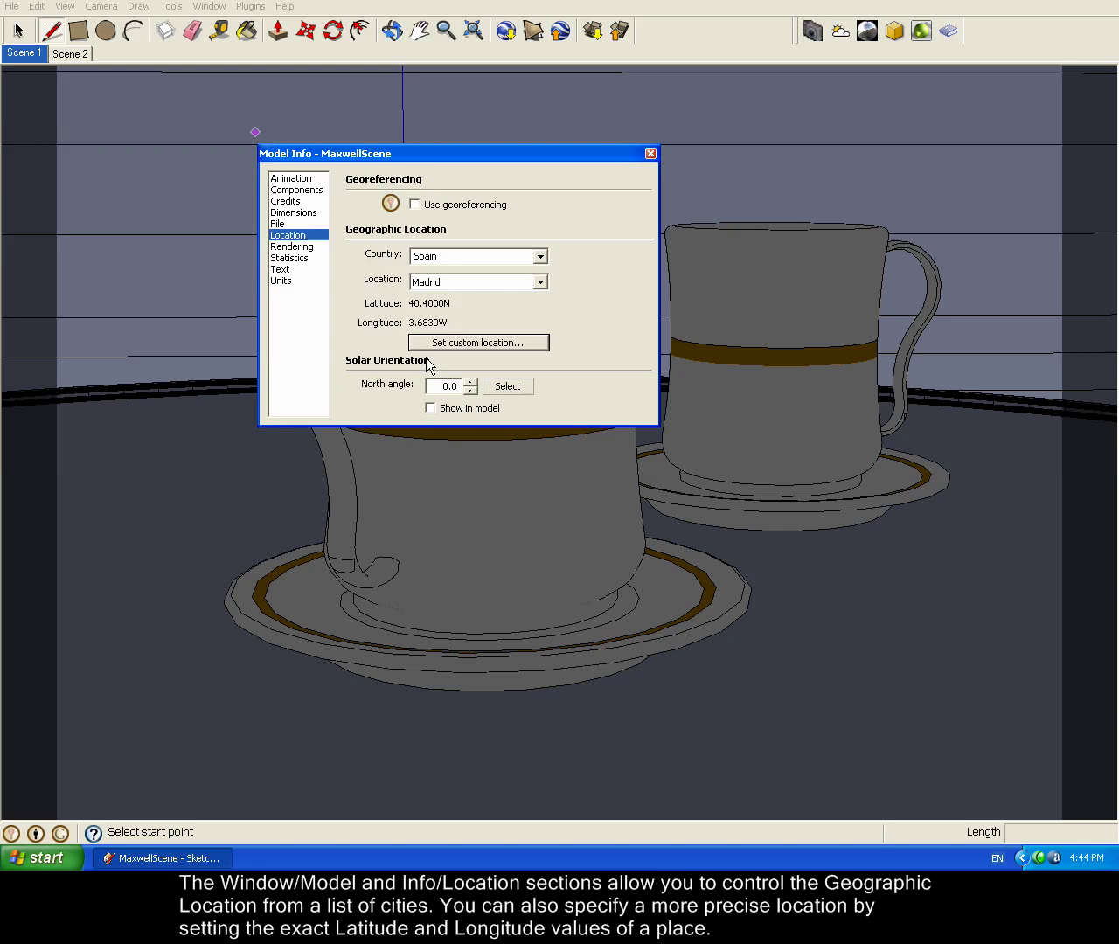
Close Model Info and move the shadow date to 8/22
left_click(650, 154)
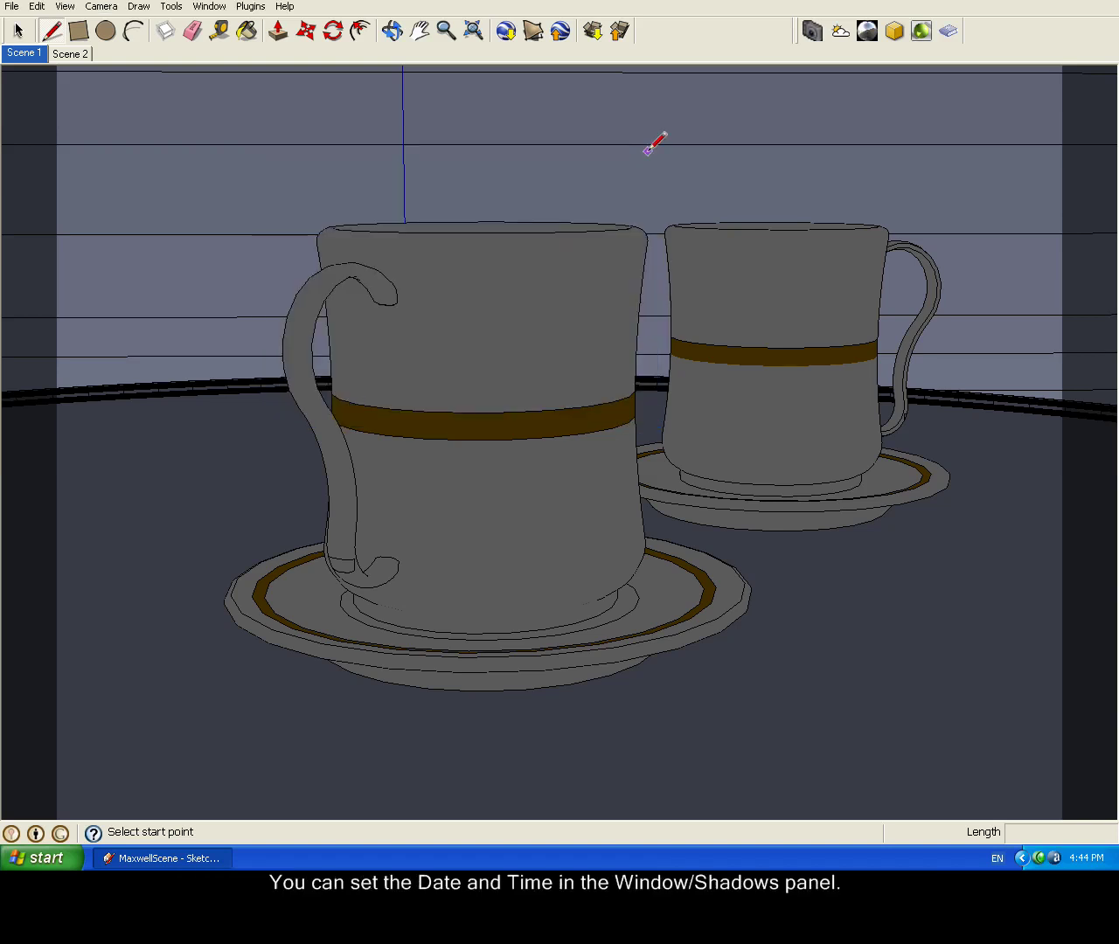
left_click(211, 9)
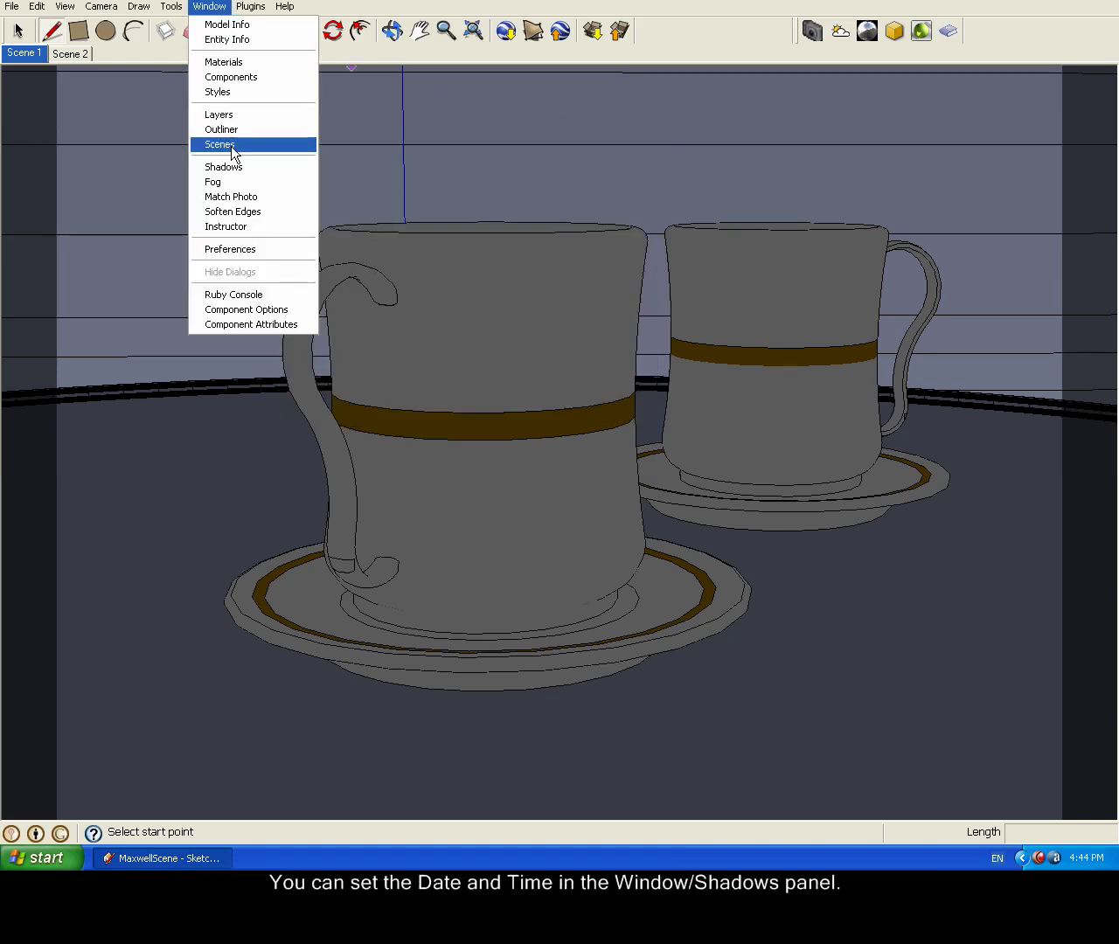
left_click(237, 168)
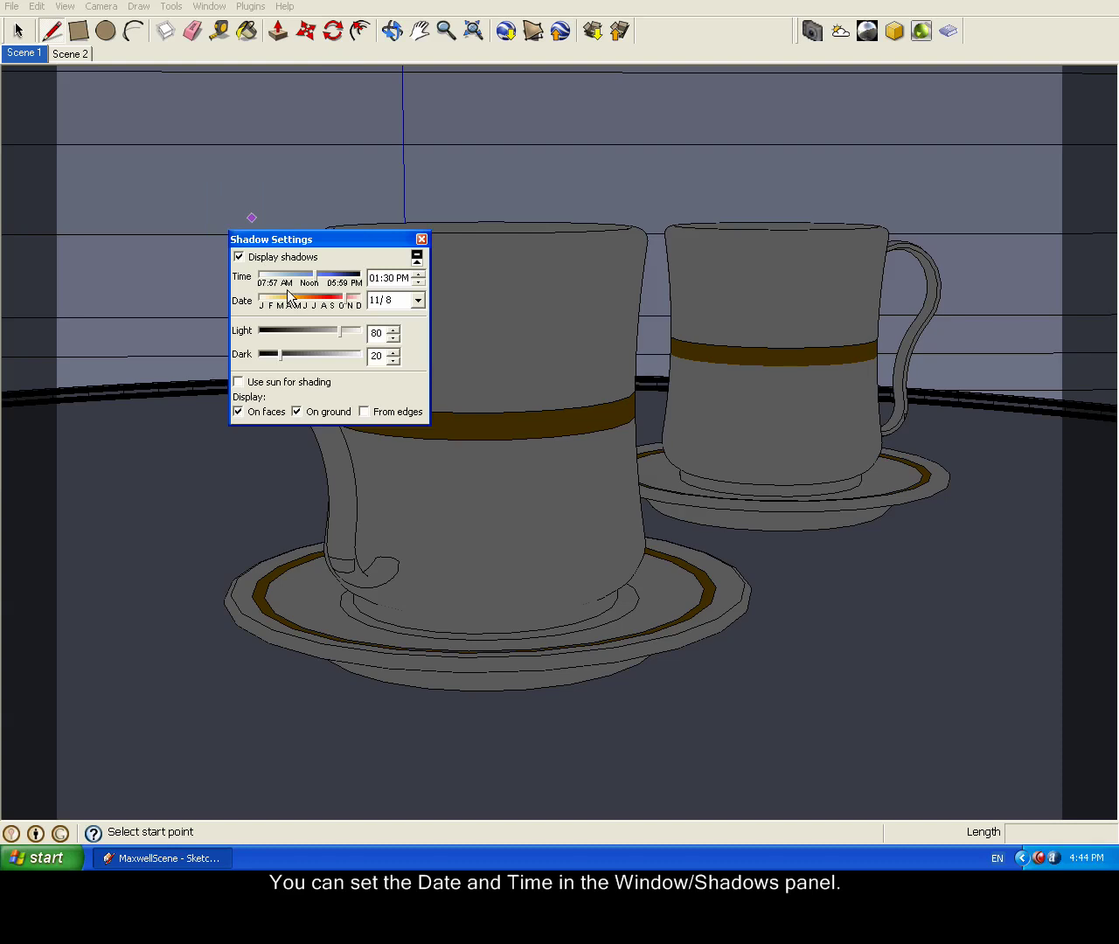
left_click_drag(364, 300, 323, 297)
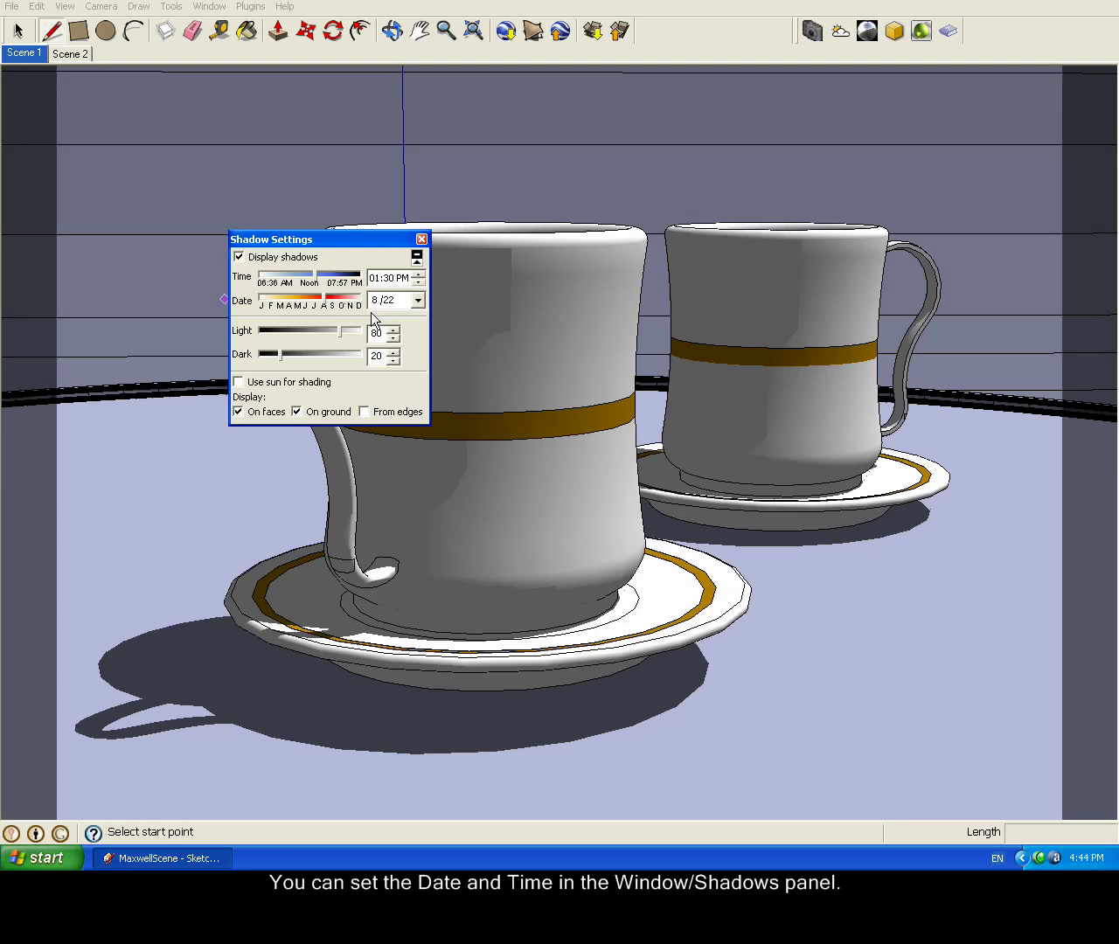
left_click(421, 239)
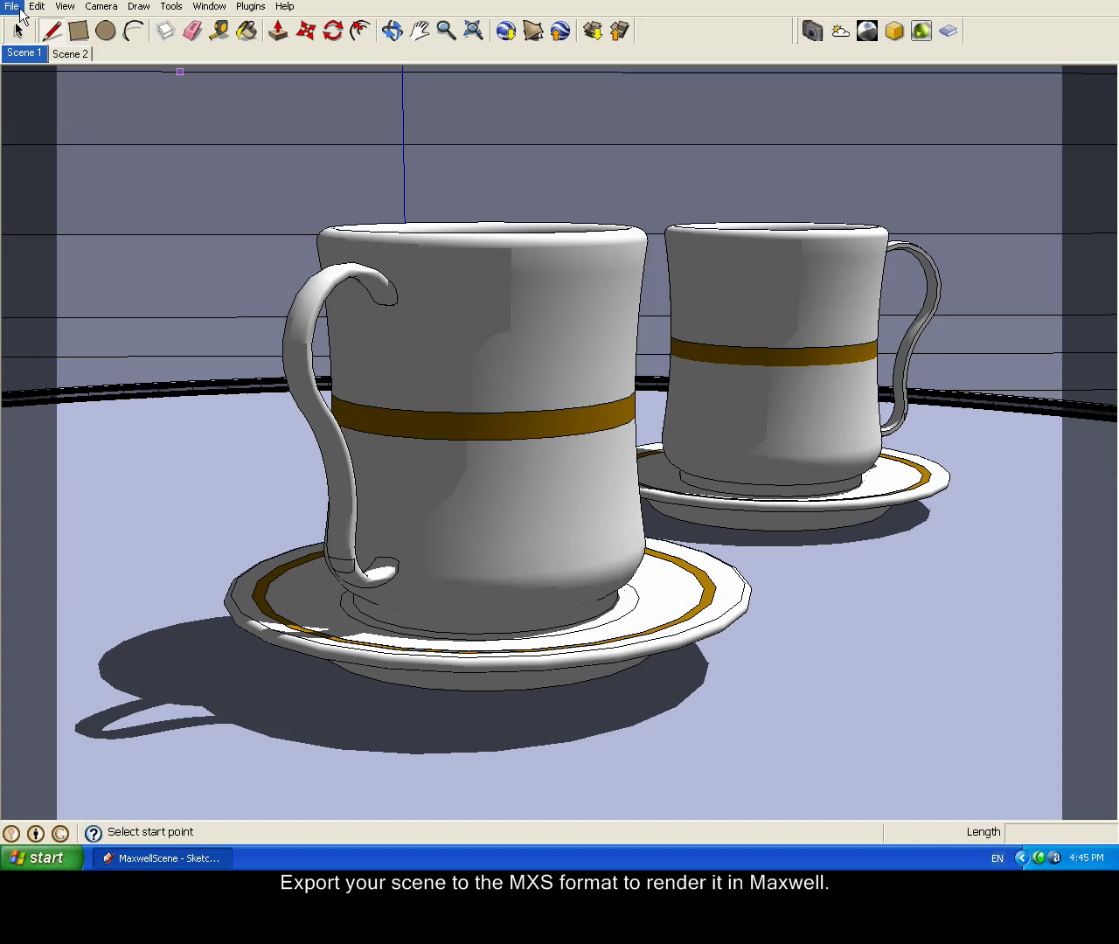
Export the model as a Maxwell Render MXS file, overwriting the existing scene
left_click(13, 6)
left_click(74, 174)
left_click(194, 174)
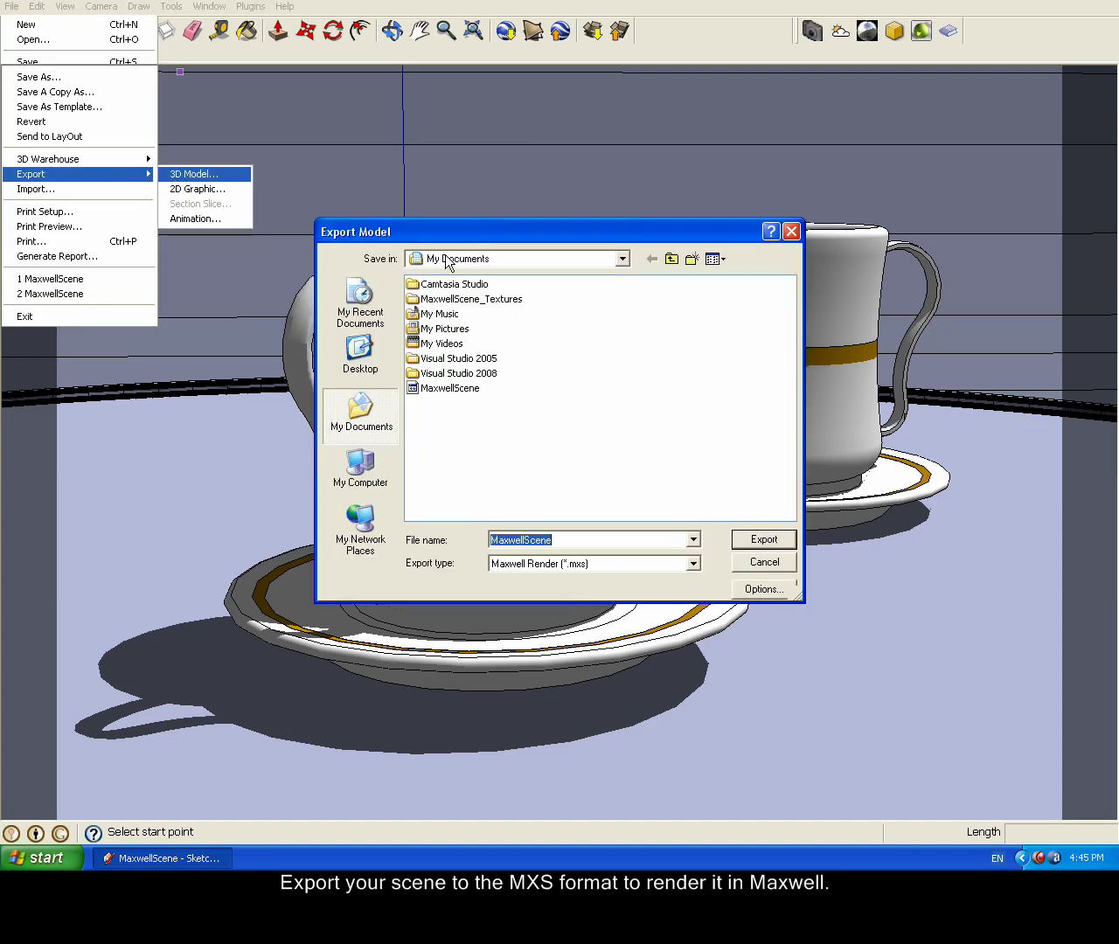
left_click(750, 539)
left_click(542, 445)
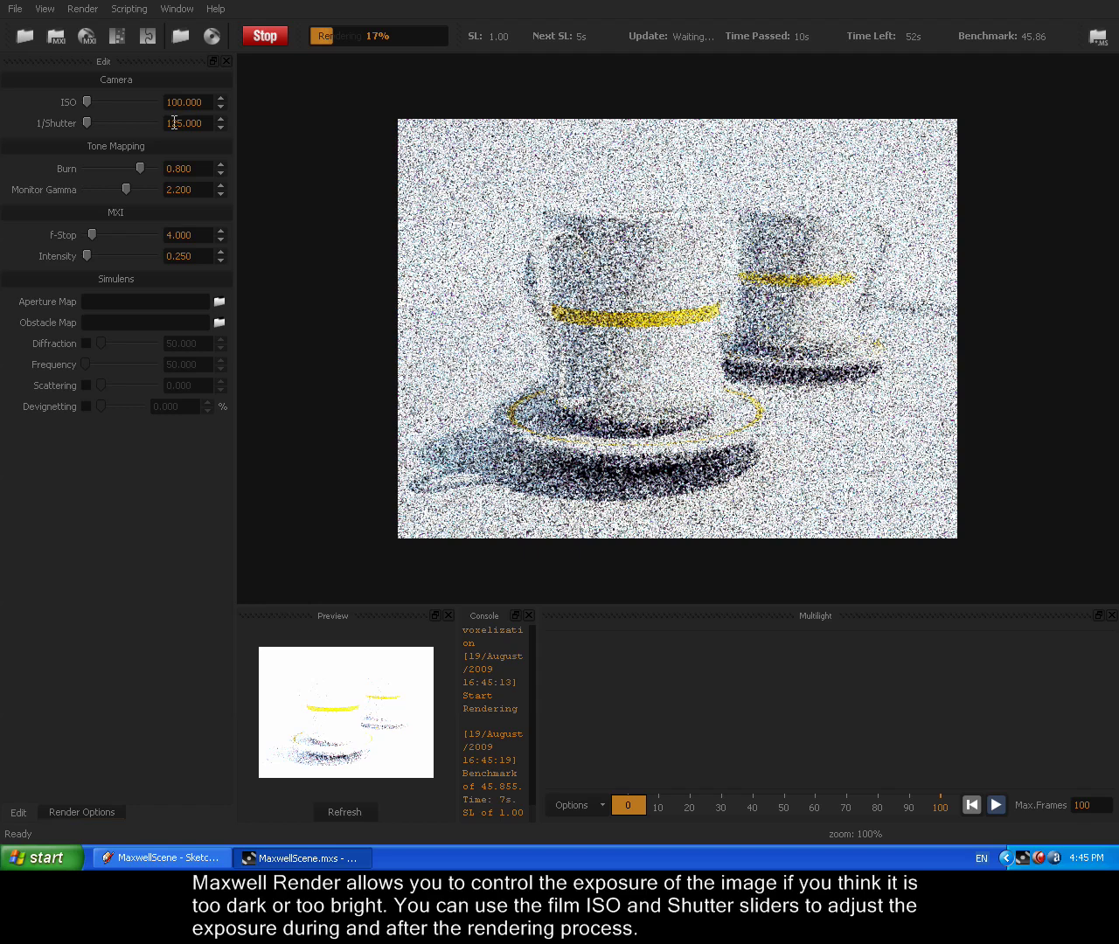
Set Maxwell's 1/Shutter value to 800, then close the finished render
left_click(174, 122)
key("BackSpace")
key("BackSpace")
key("BackSpace")
type("80")
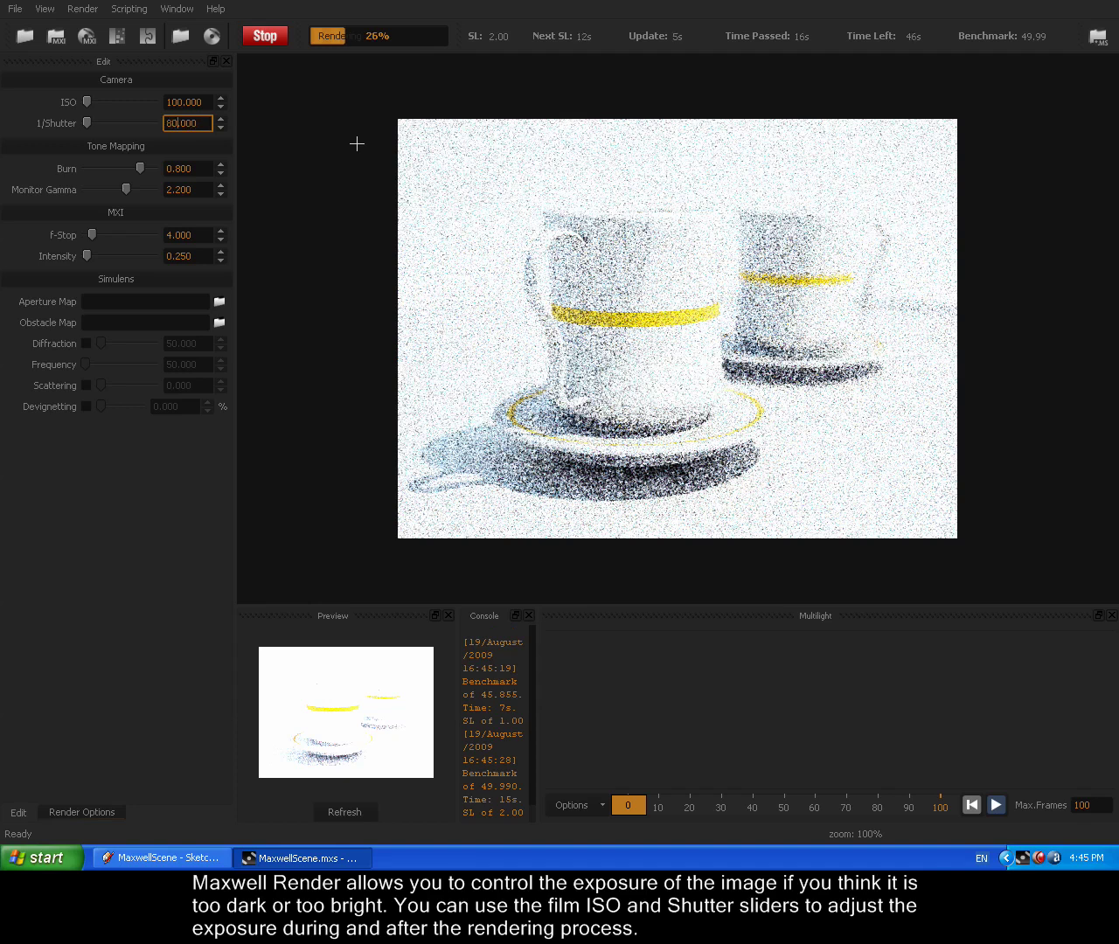
type("0")
key("Tab")
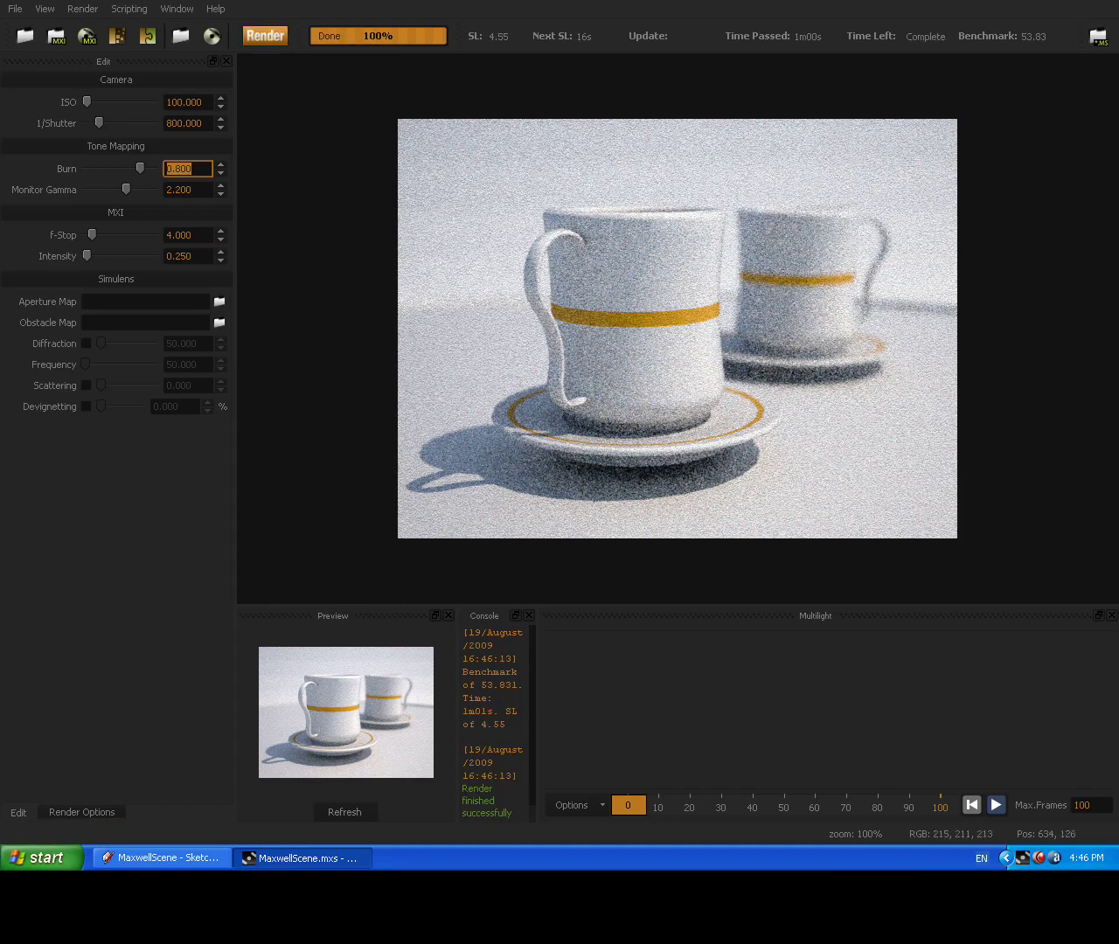
key("alt+F4")
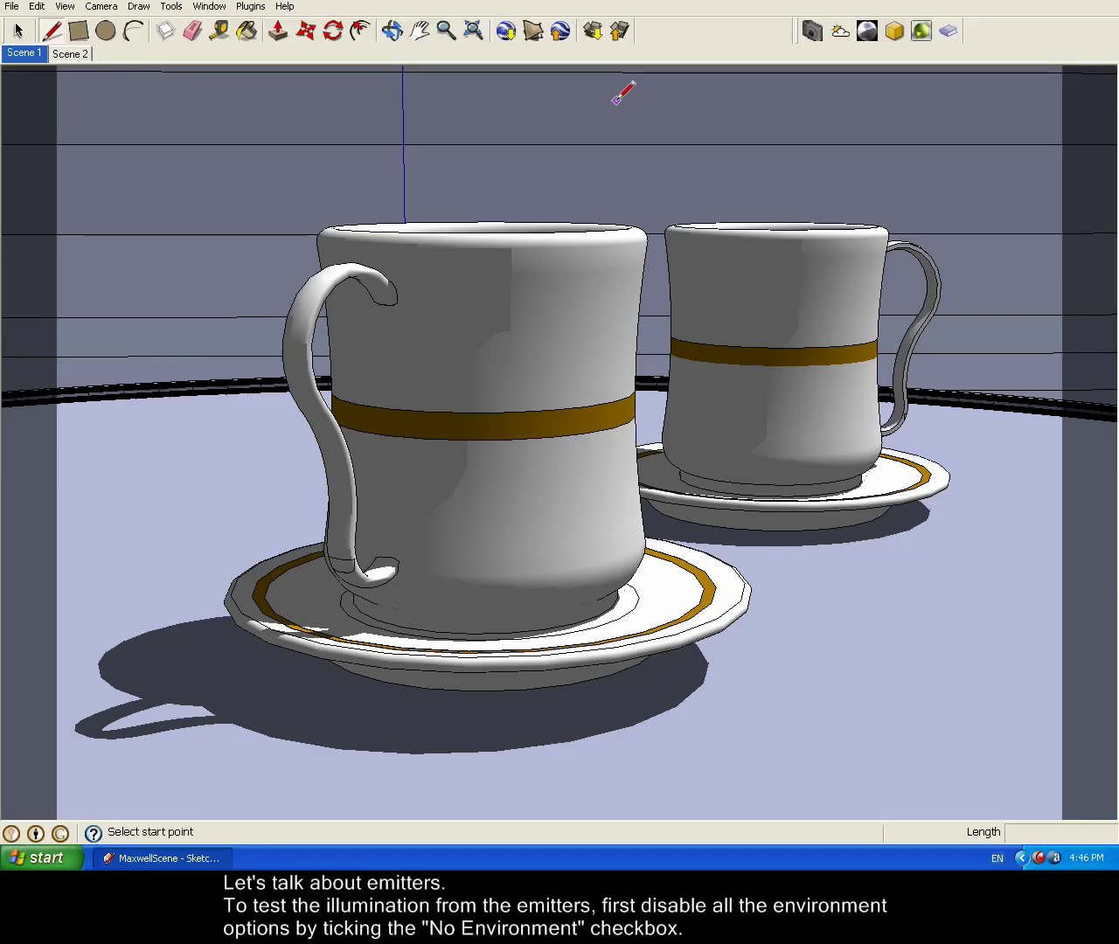
Set the Maxwell environment to No Environment and switch to the distant Scene 2 view
left_click(841, 32)
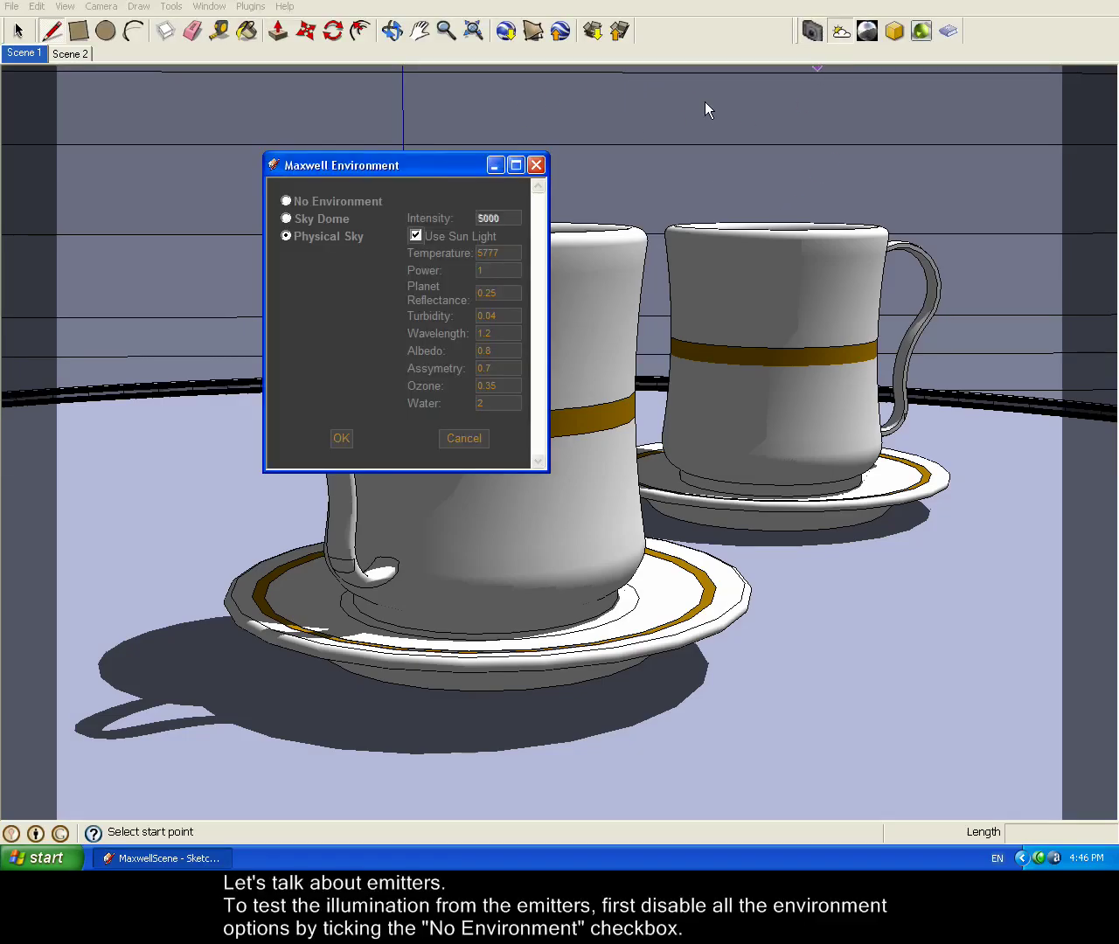
left_click(286, 201)
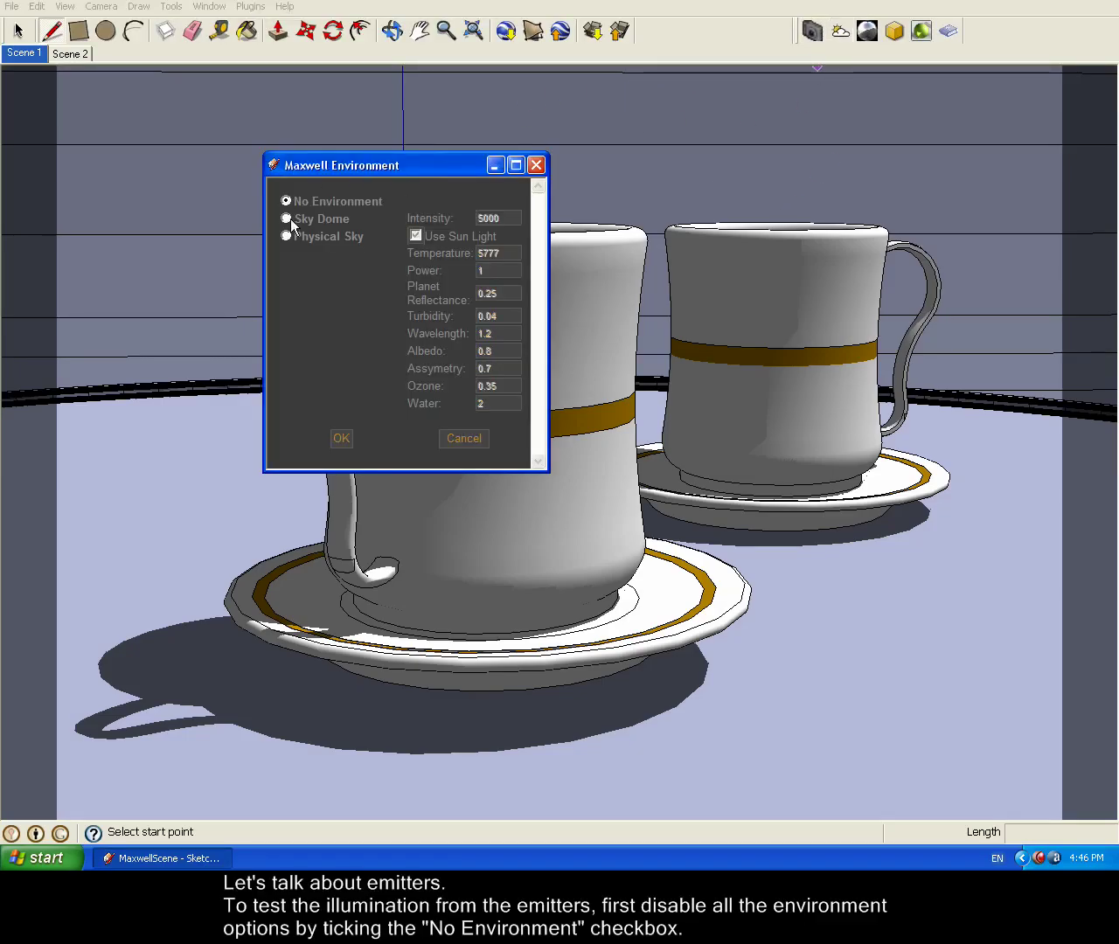
left_click(341, 440)
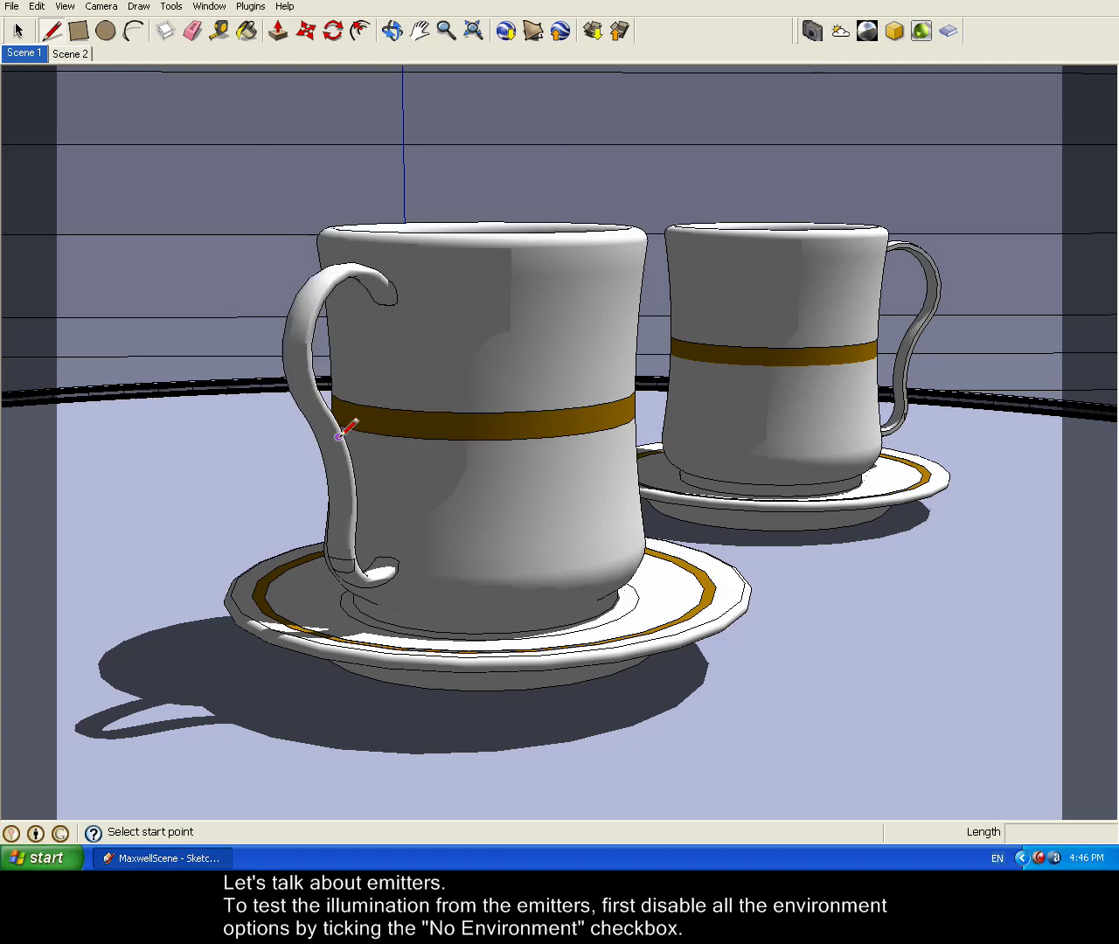
left_click(76, 53)
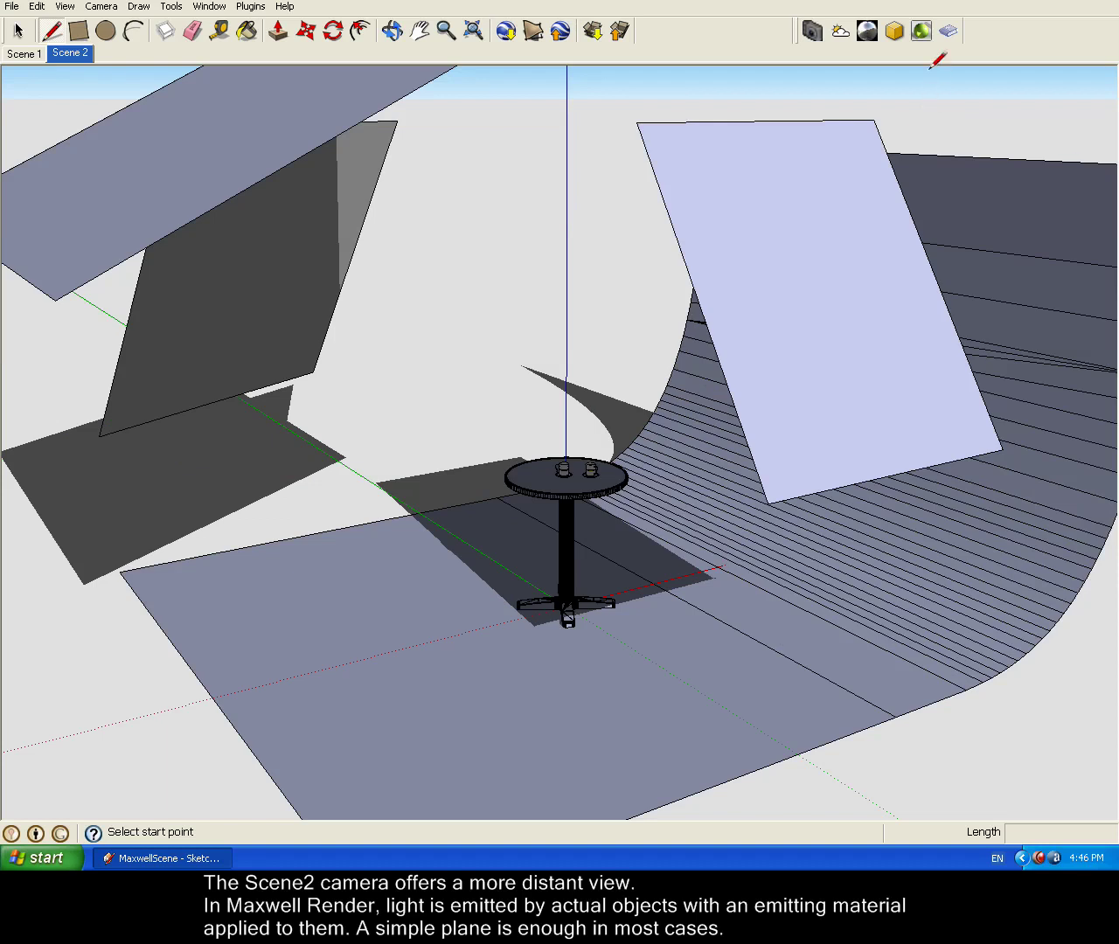
Create a new In Model material and start naming it Emitter_1
left_click(920, 32)
left_click(209, 7)
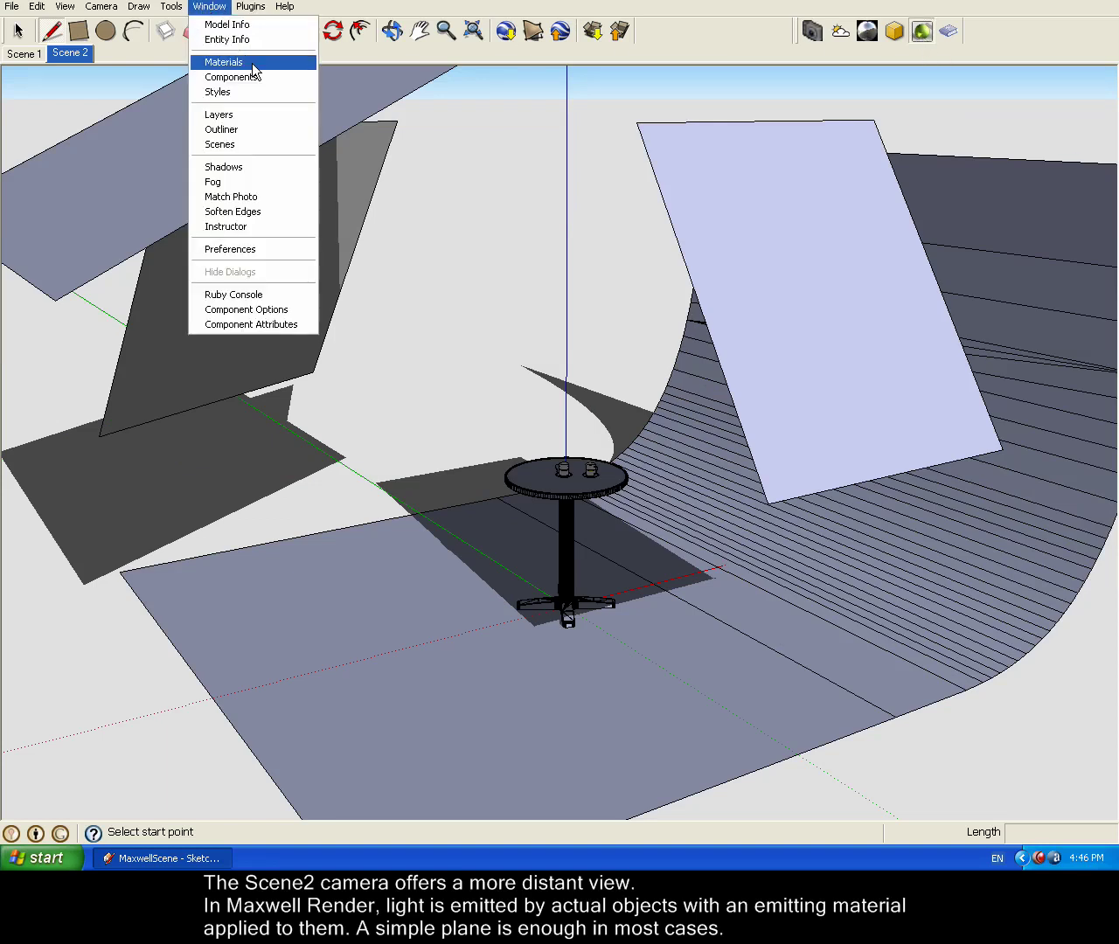
left_click(231, 63)
left_click(1013, 427)
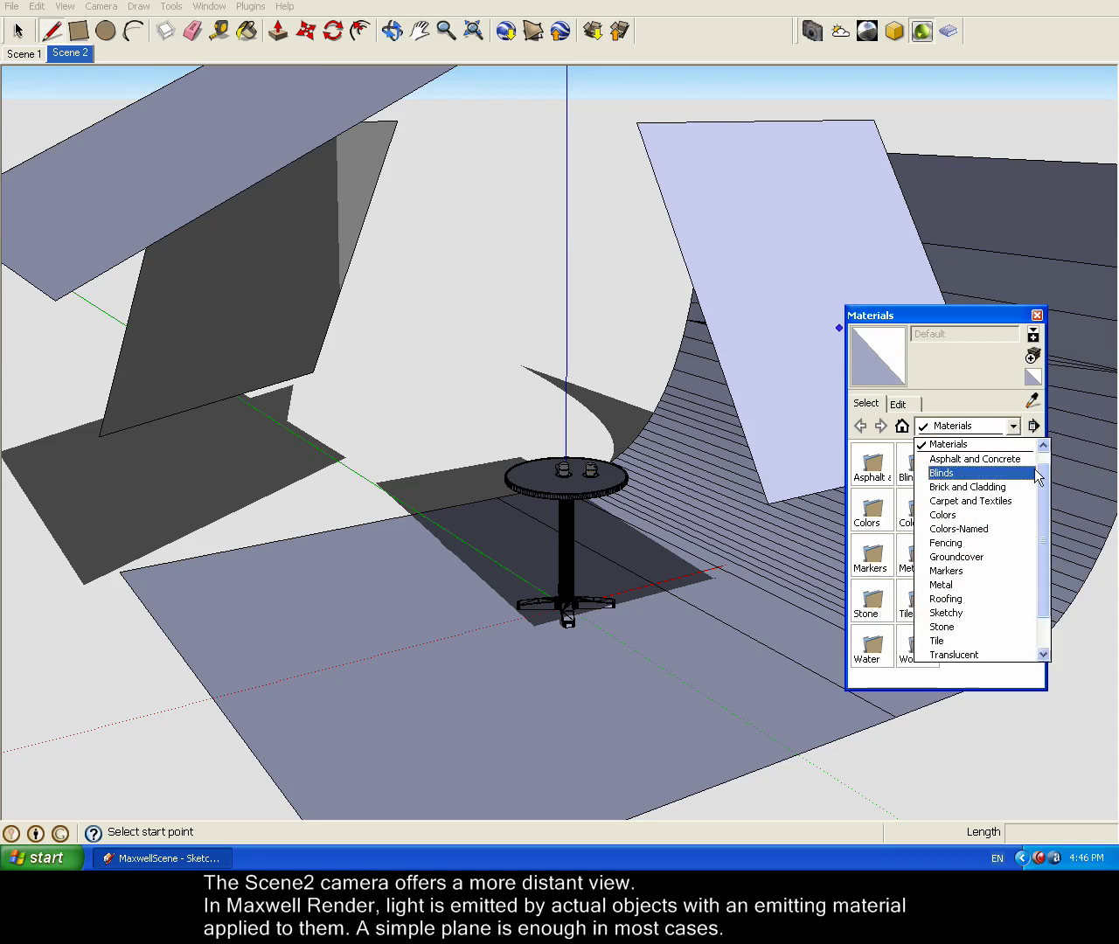
left_click(992, 441)
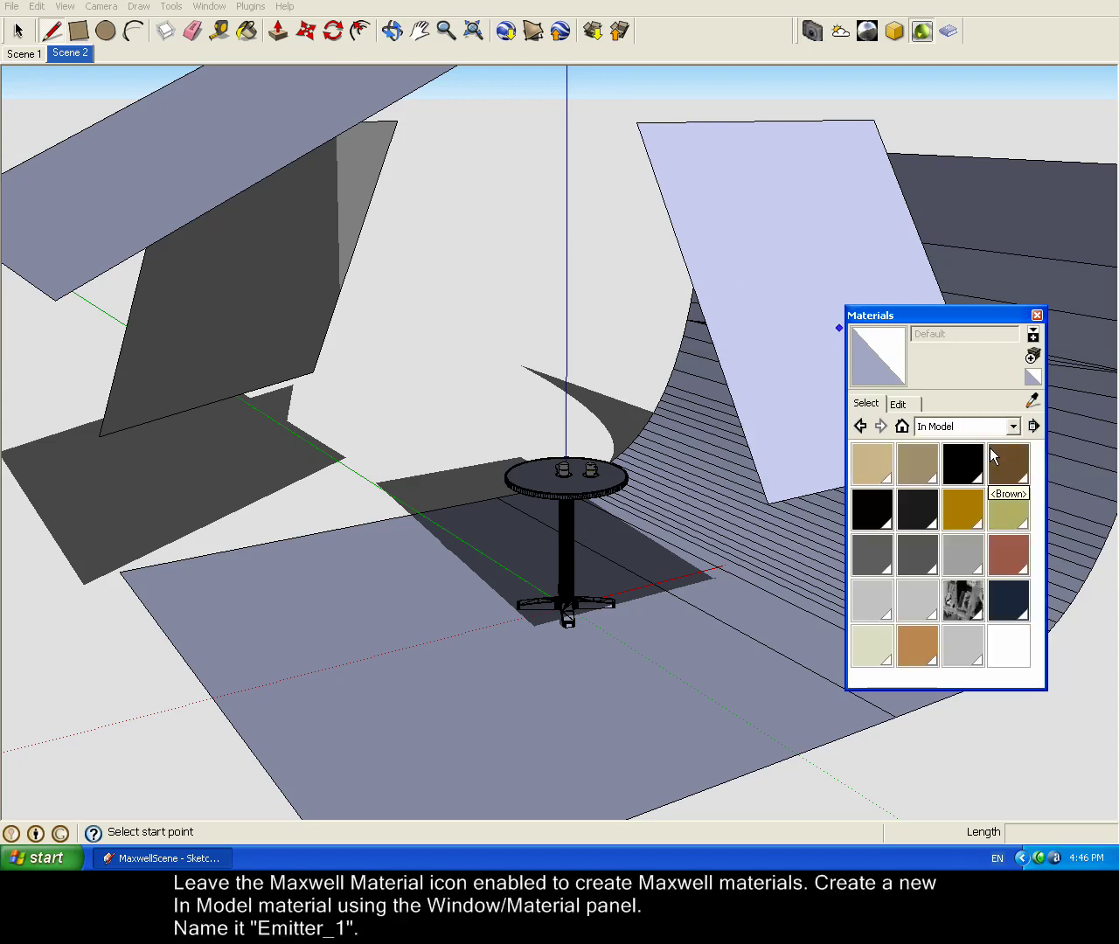
left_click(1032, 355)
double_click(989, 330)
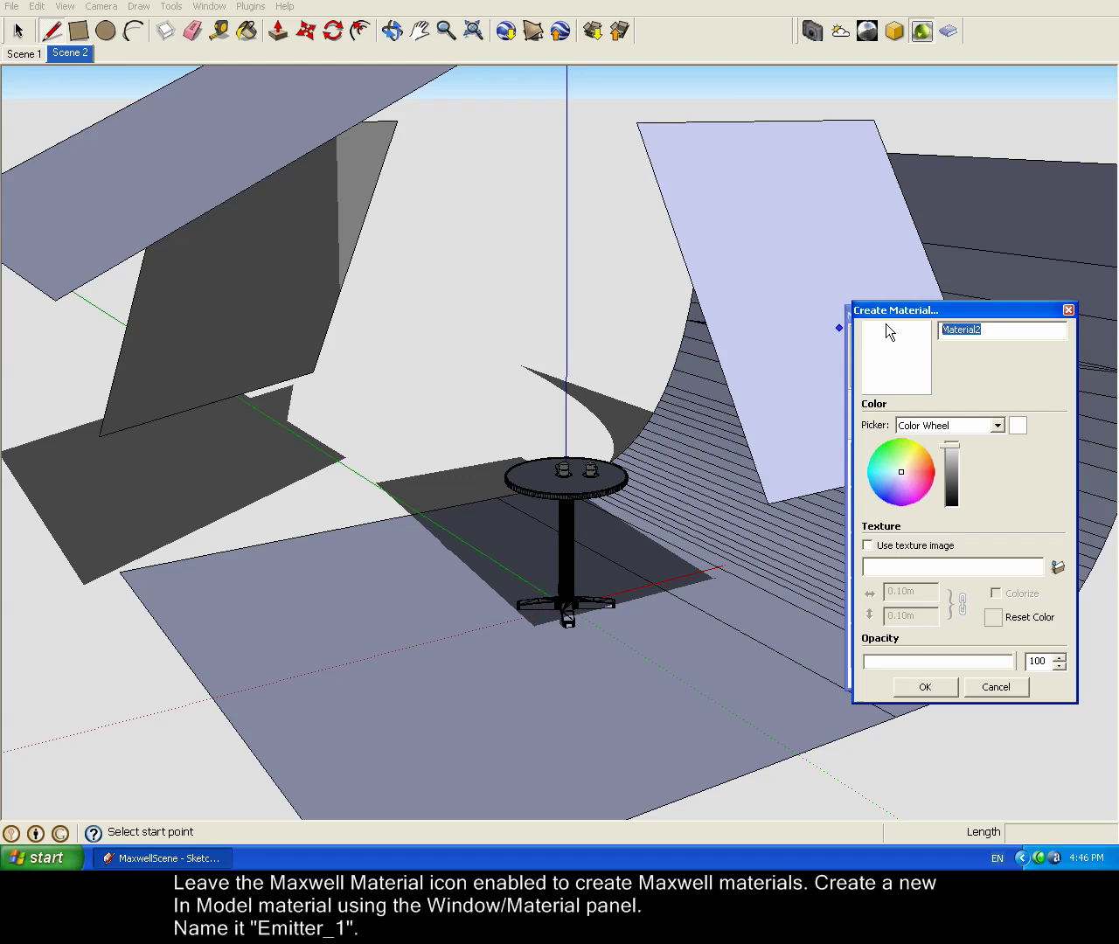
type("Emitter_1")
Make Emitter_1 an emitter light material and paint the left plane with it
left_click(925, 688)
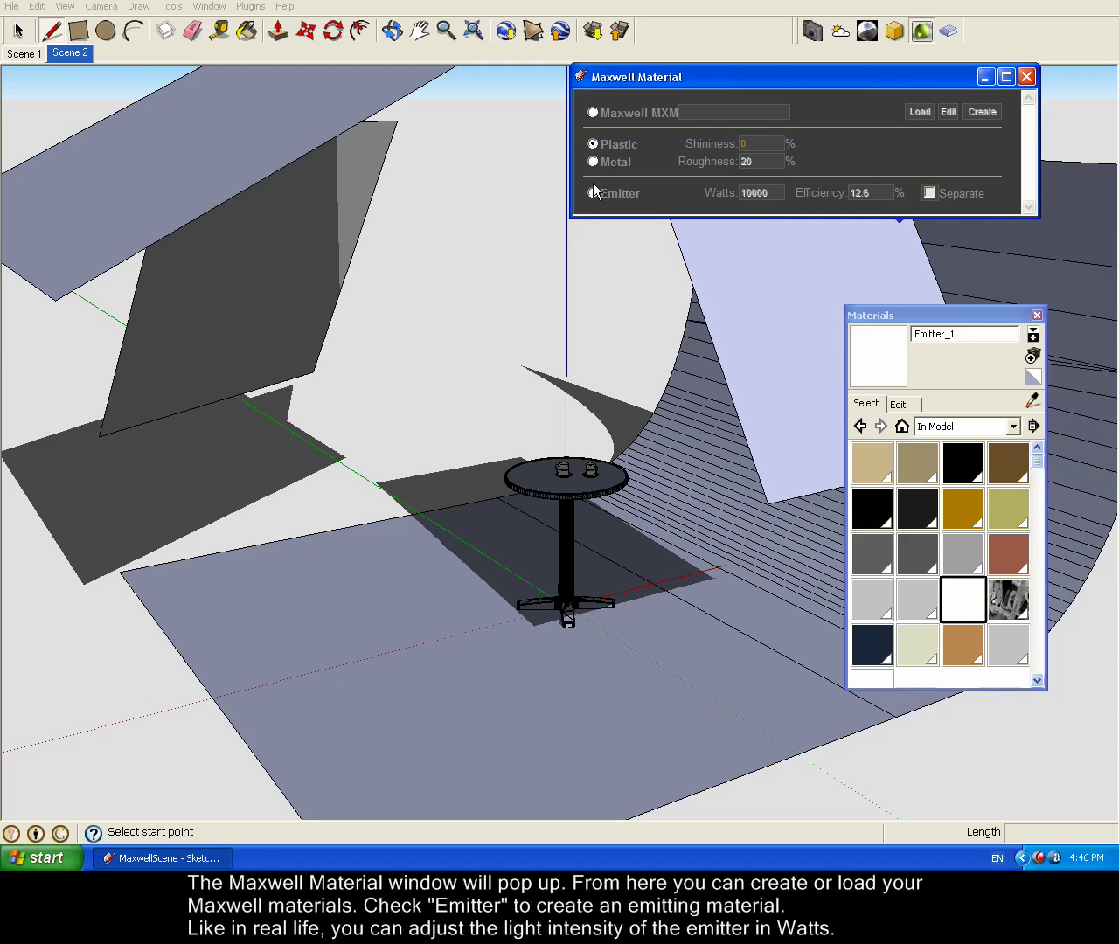
left_click(594, 193)
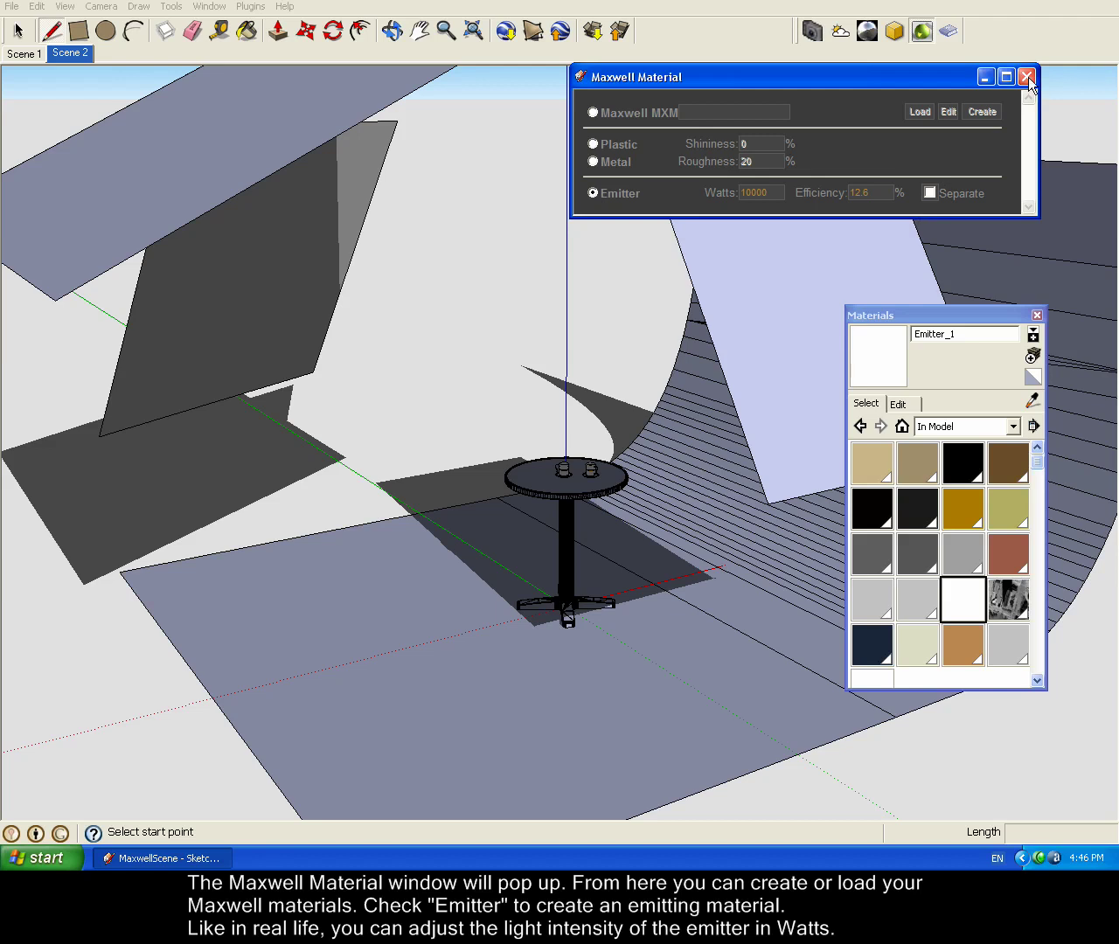
key("b")
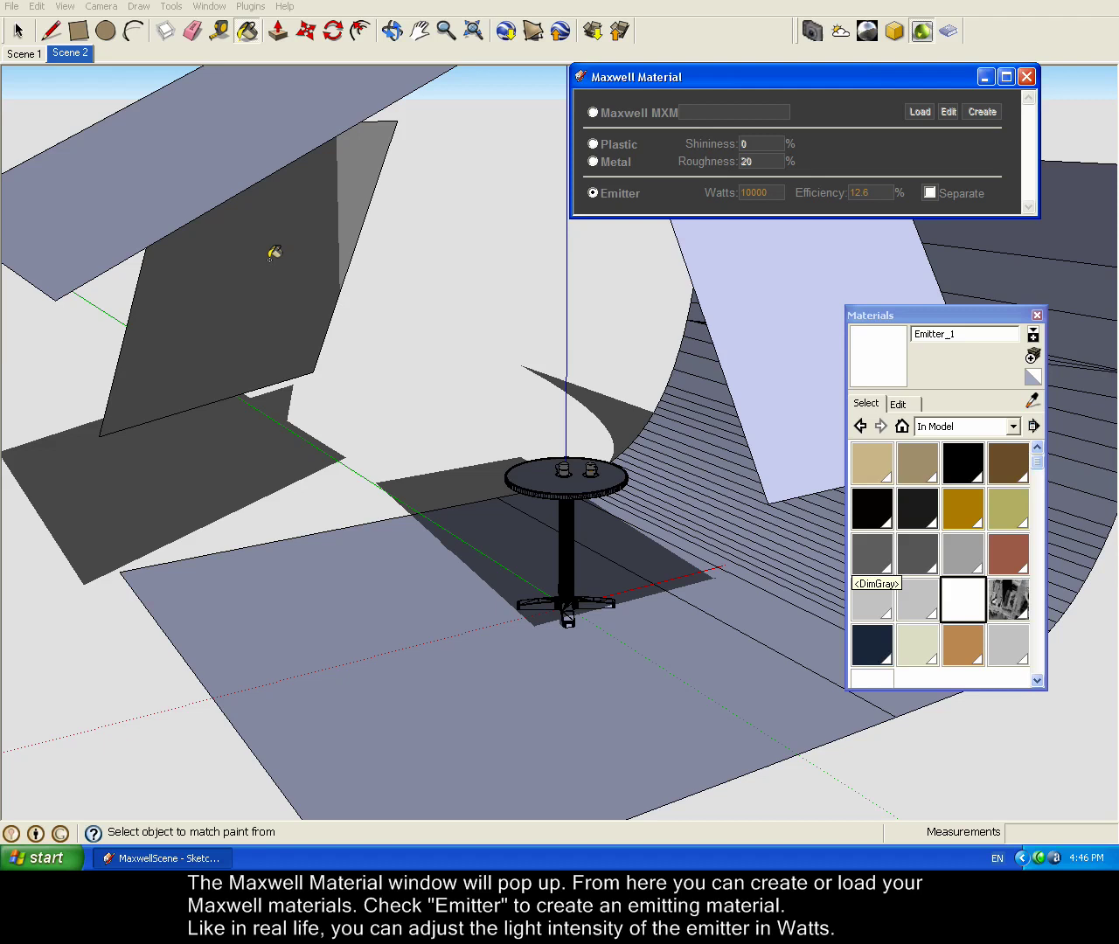
left_click(271, 257)
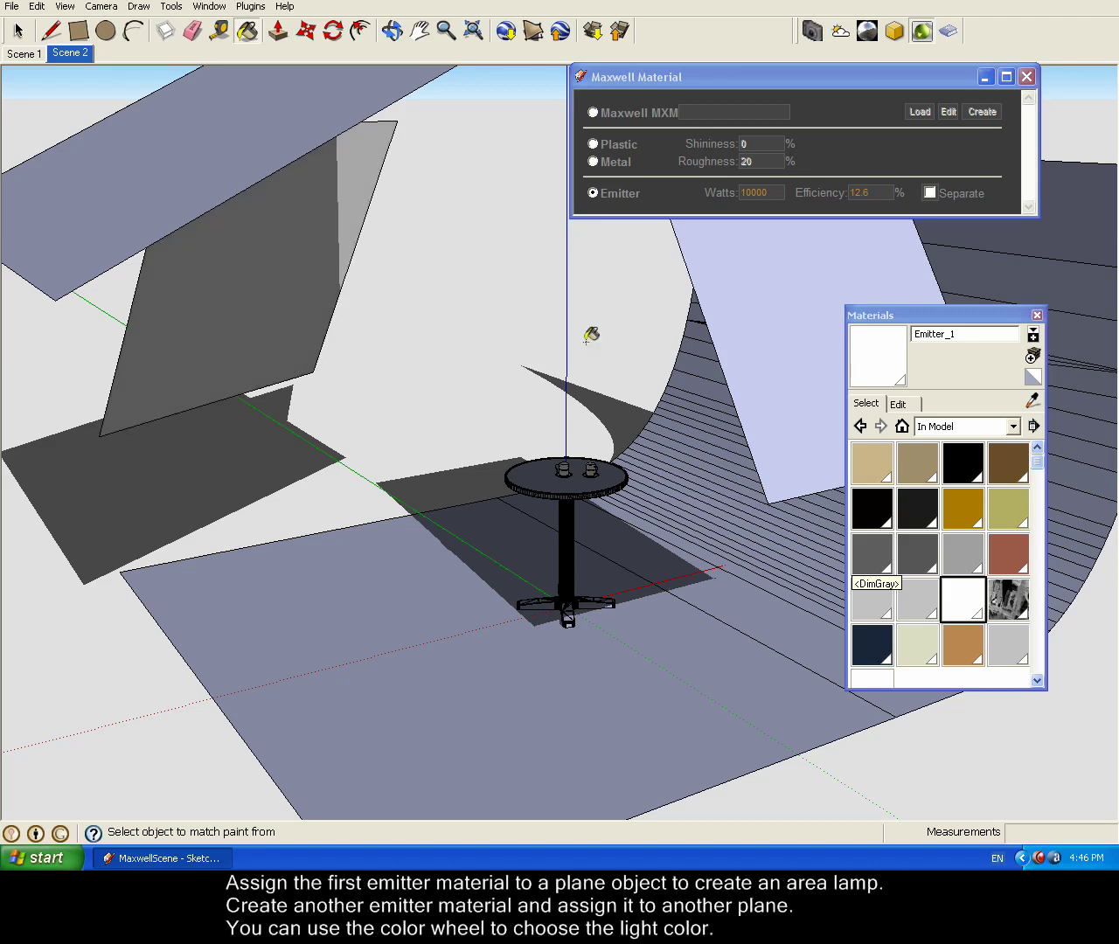
Create the Emitter_2 material and paint the slanted plane with it
left_click(1034, 355)
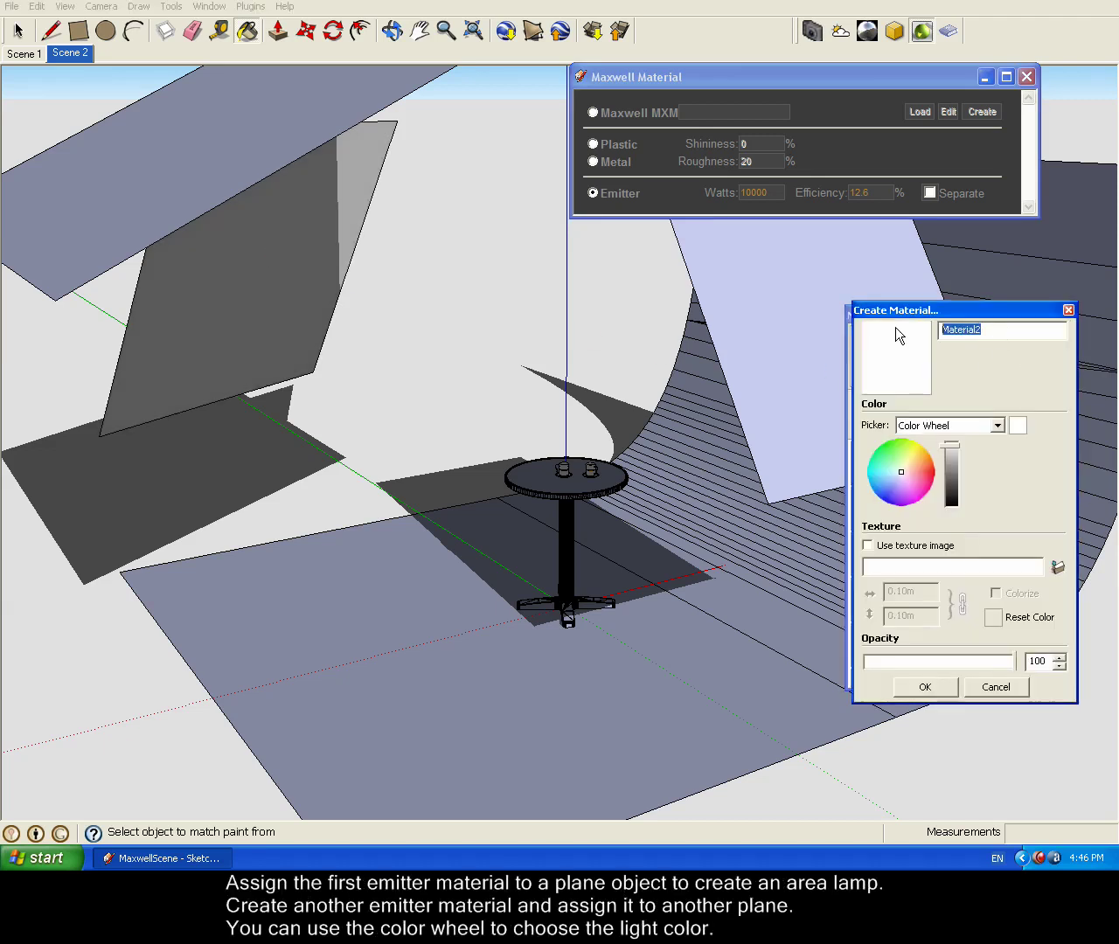
type("Emitter_2")
left_click(934, 690)
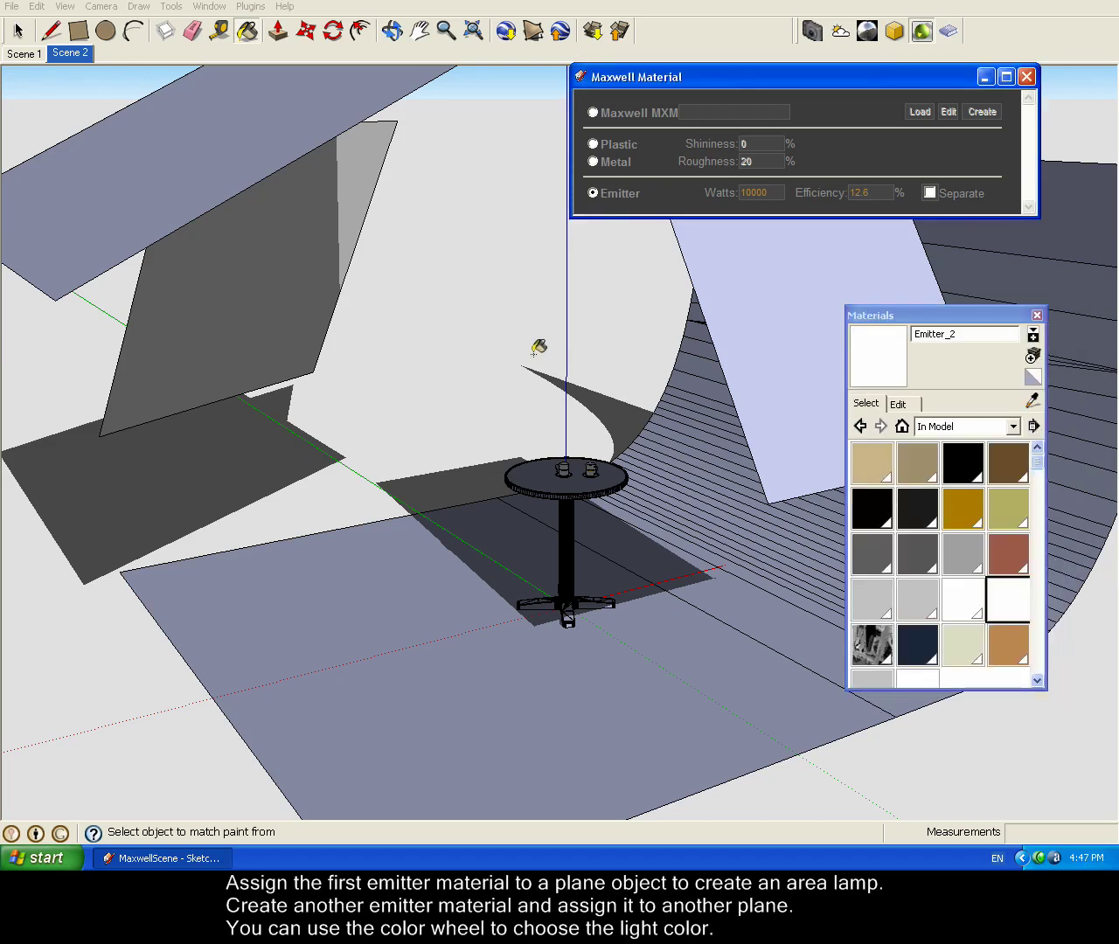
key("o")
mouse_move(859, 365)
left_mouse_down()
mouse_move(984, 346)
mouse_move(883, 249)
left_mouse_up()
key("b")
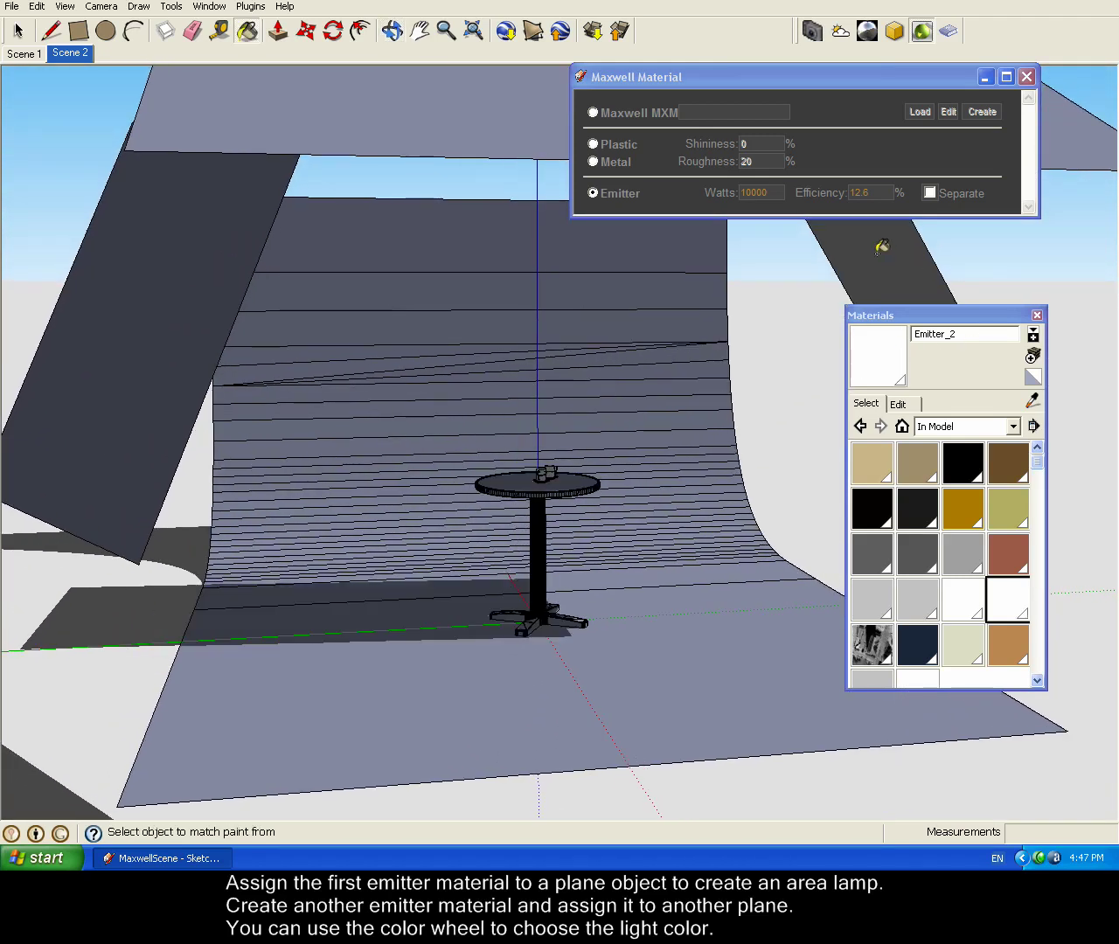
left_click(882, 246)
key("o")
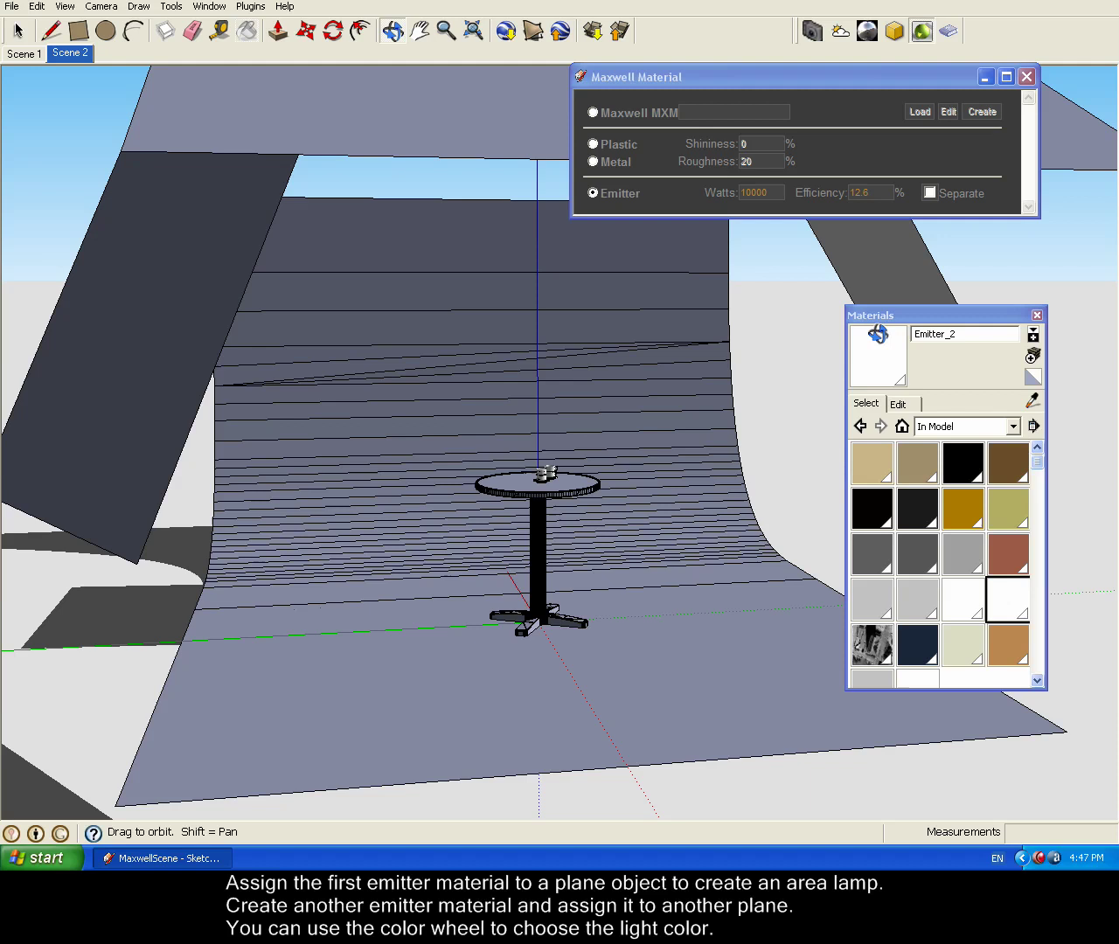
left_click_drag(779, 371, 512, 308)
key("b")
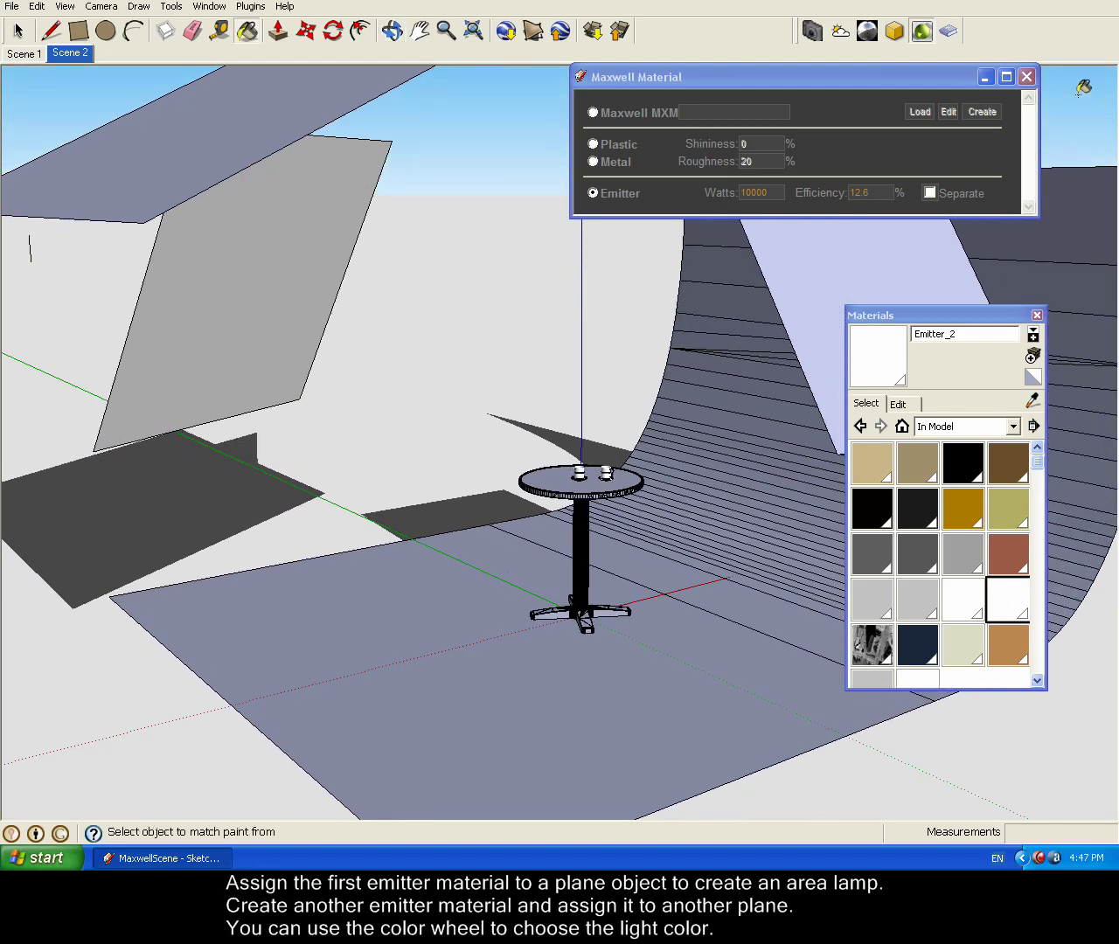
Close the material windows and return to the Scene 1 cups close-up
left_click(1028, 77)
left_click(1038, 315)
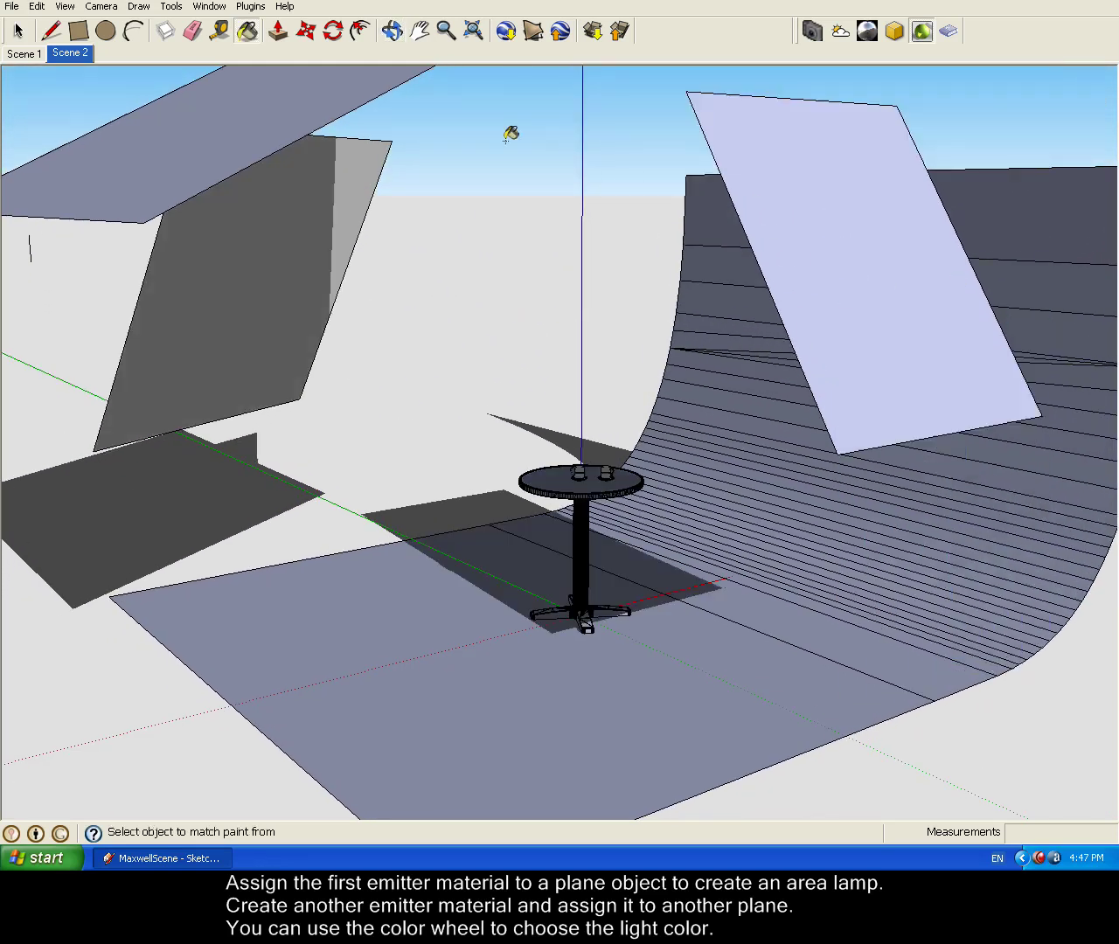
left_click(24, 53)
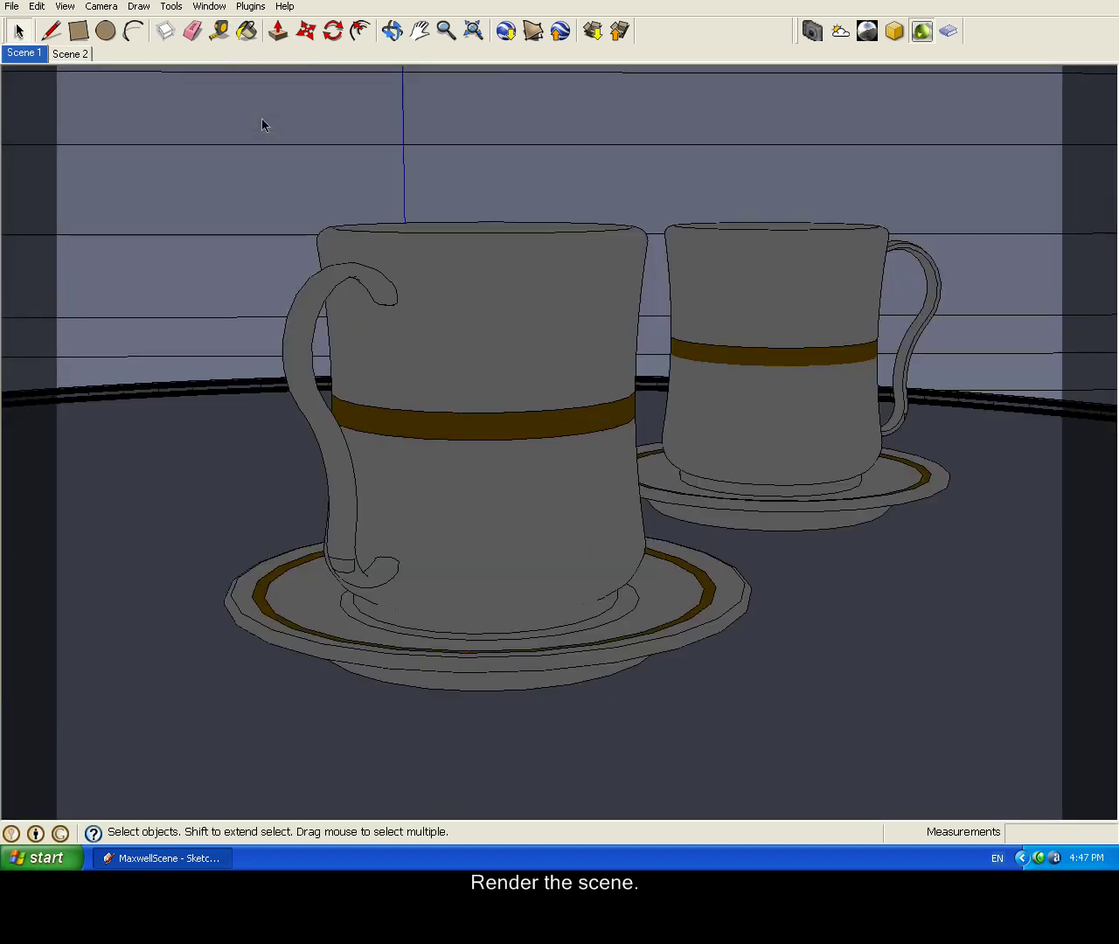
Export the 3D model in Maxwell Render format, replacing MaxwellScene.mxs
left_click(11, 6)
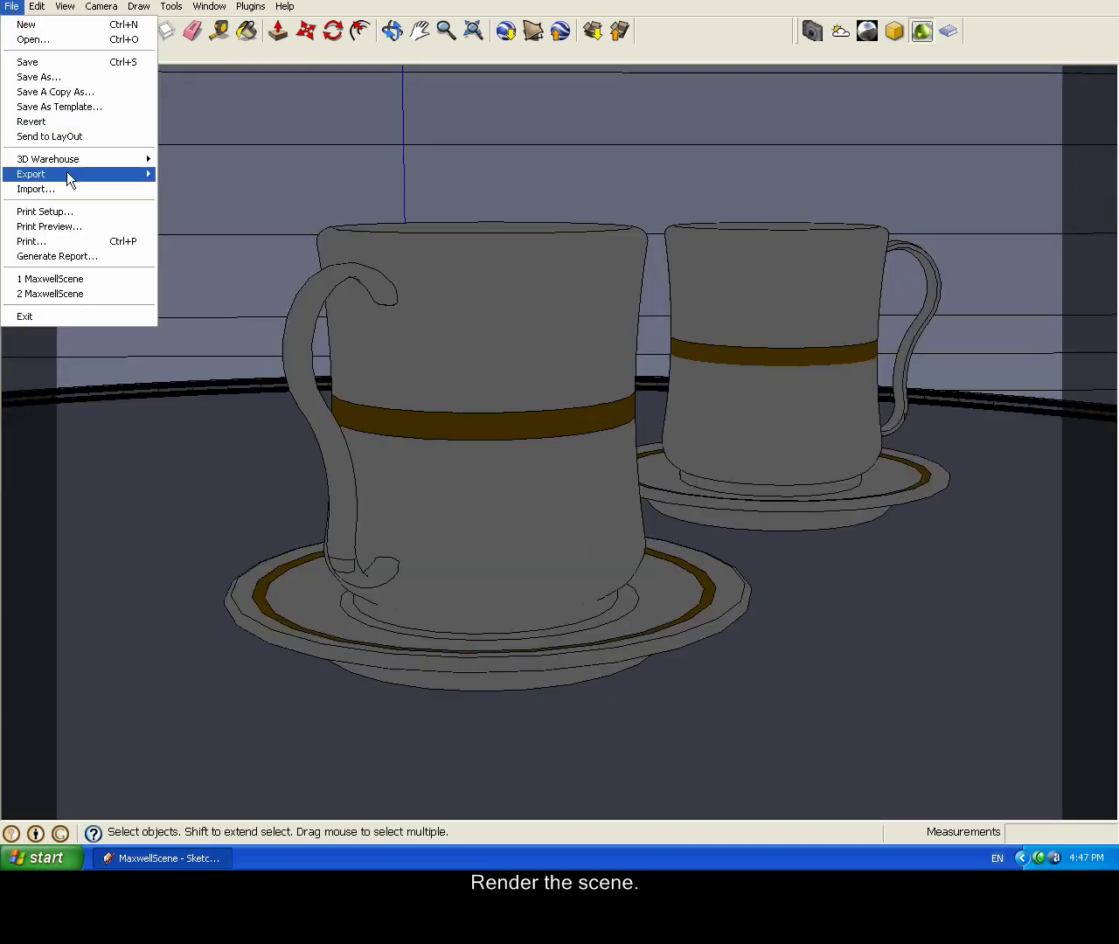
mouse_move(68, 174)
left_click(170, 172)
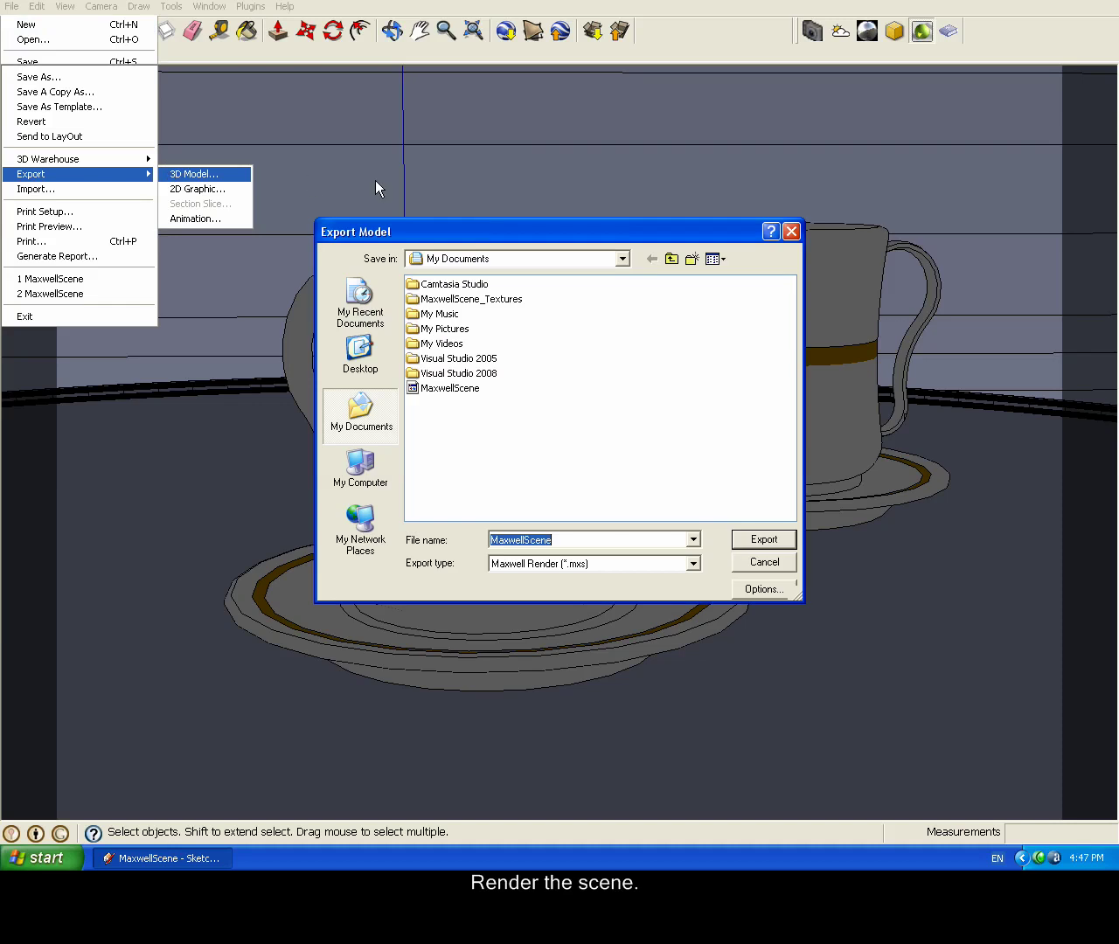
left_click(768, 537)
left_click(537, 442)
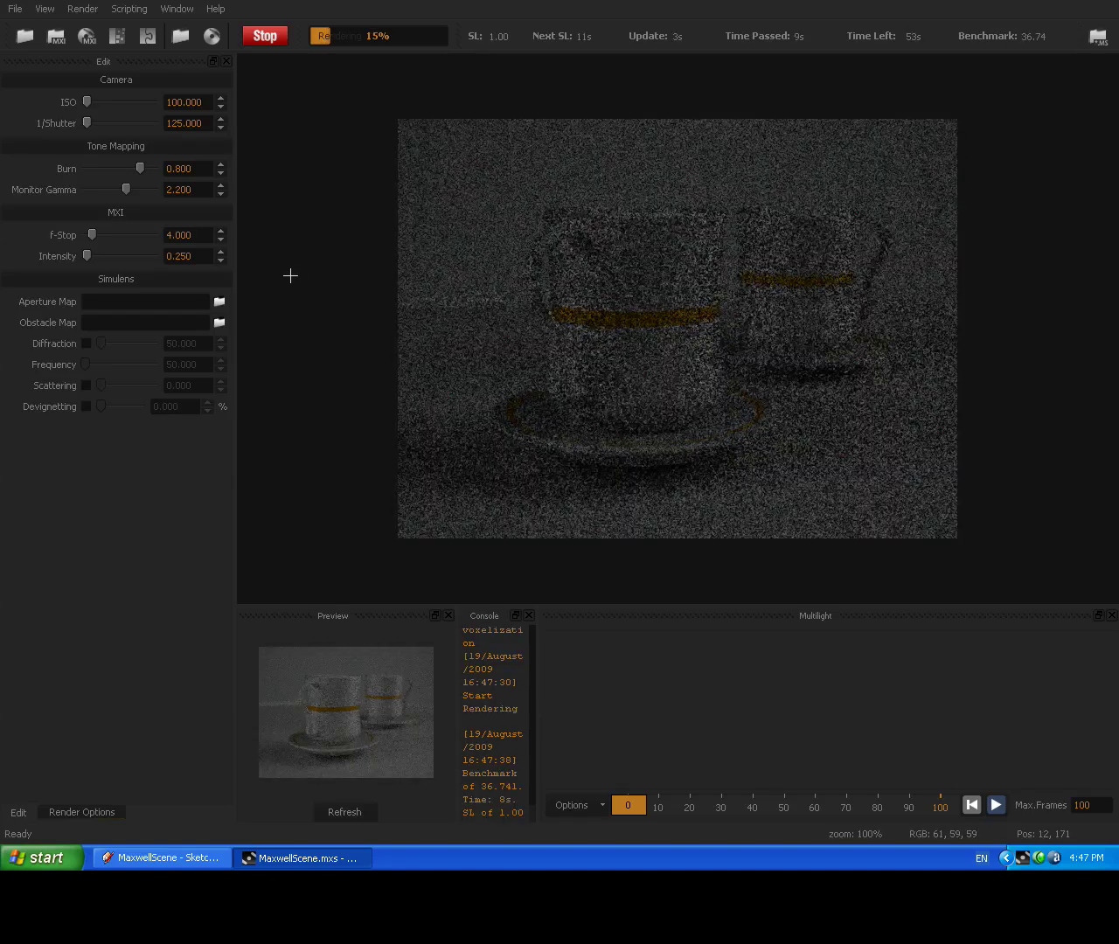
Raise the Maxwell camera ISO from 100 to about 770 for a brighter render
left_click(170, 102)
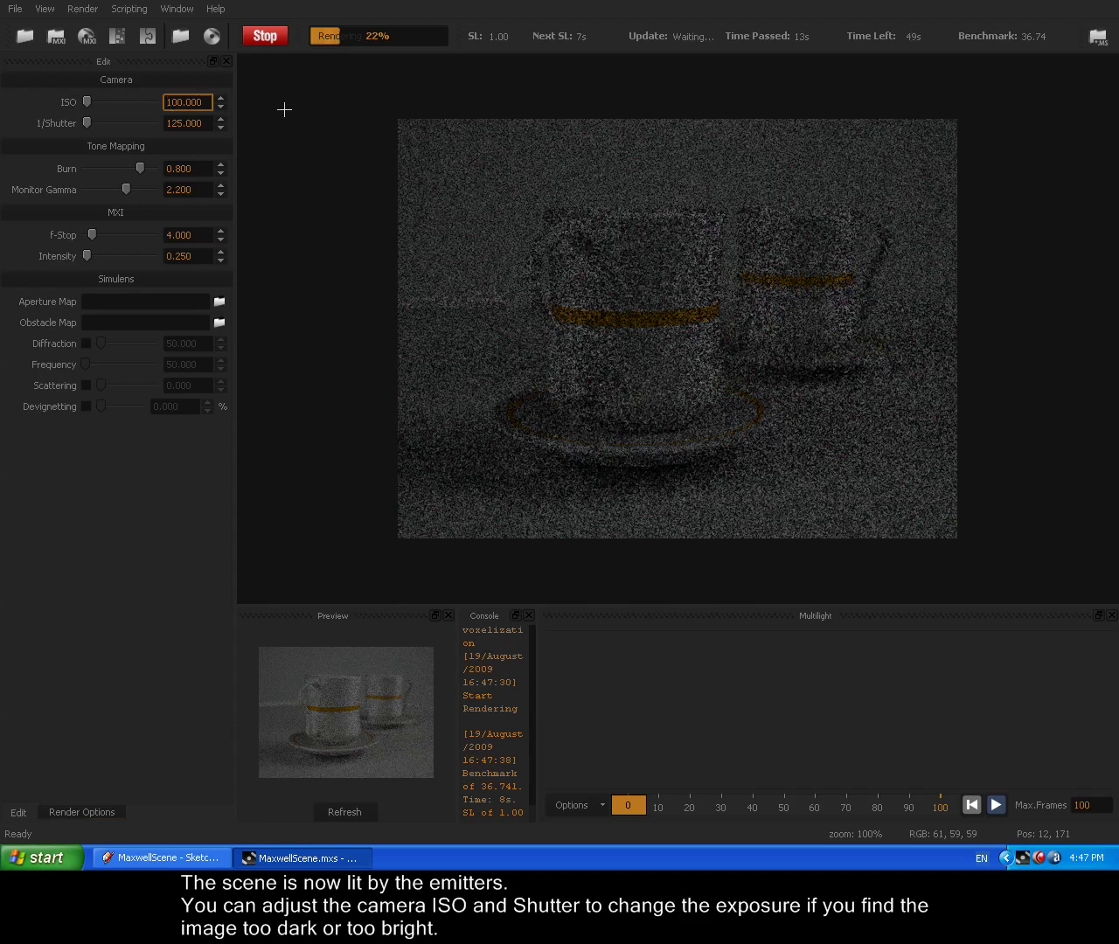
left_click_drag(89, 101, 101, 103)
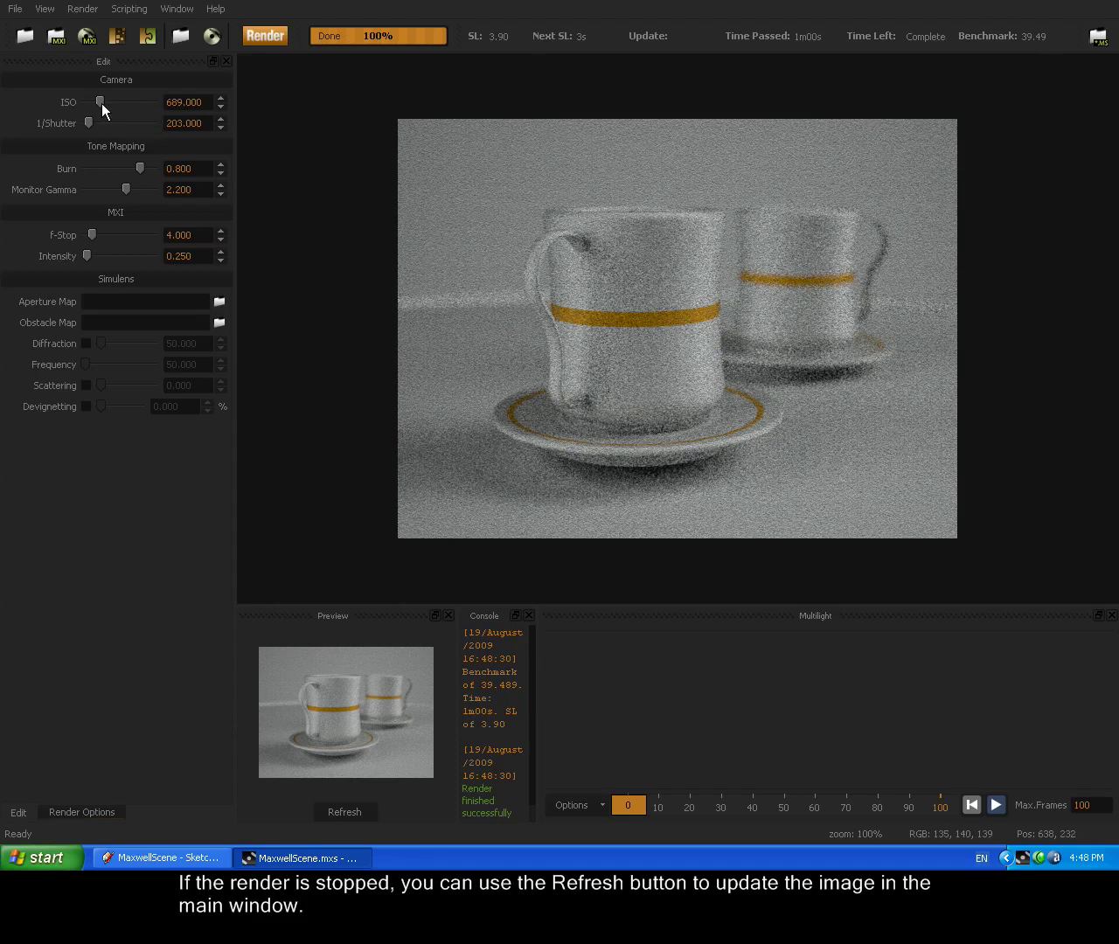
mouse_move(102, 102)
left_mouse_down()
mouse_move(112, 103)
mouse_move(103, 100)
left_mouse_up()
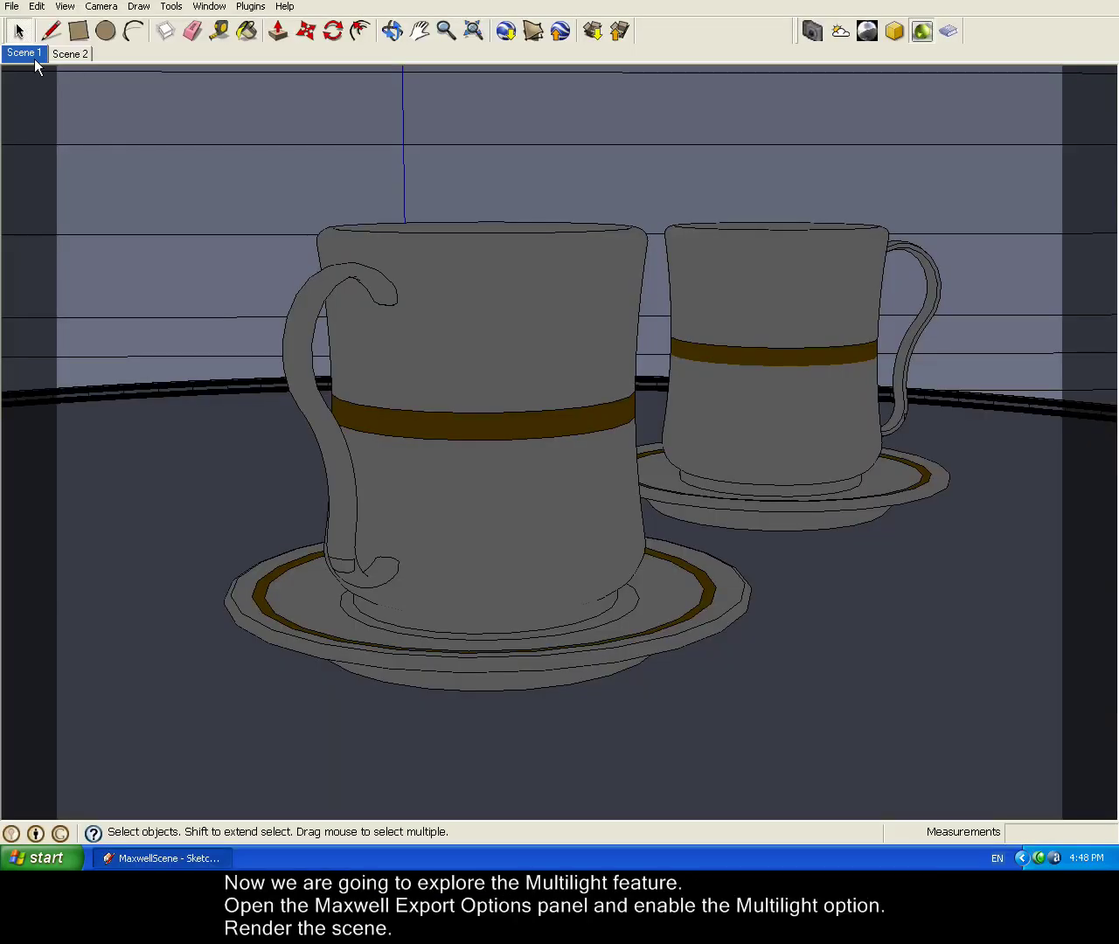
Re-export the 3D model with the MultiLight exporter option ticked, replacing the existing scene file
left_click(12, 7)
mouse_move(52, 169)
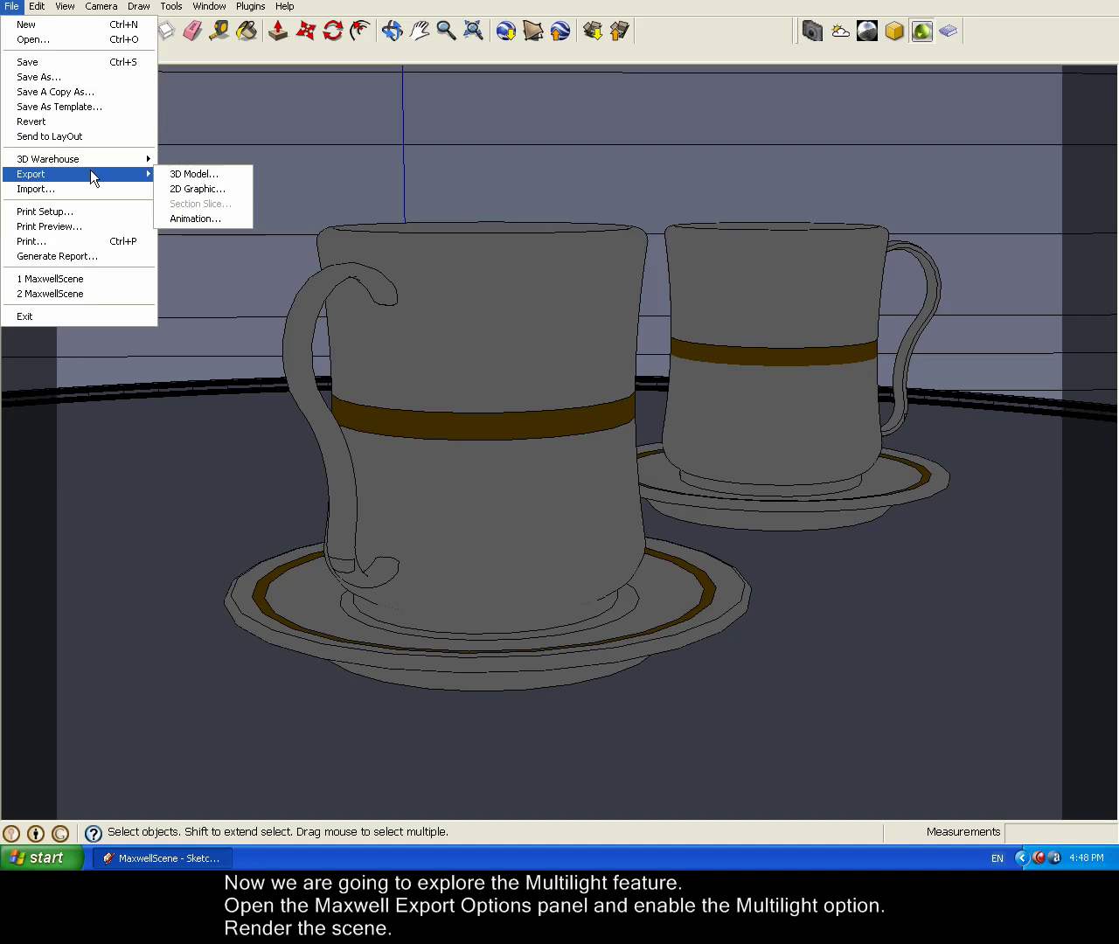
left_click(191, 174)
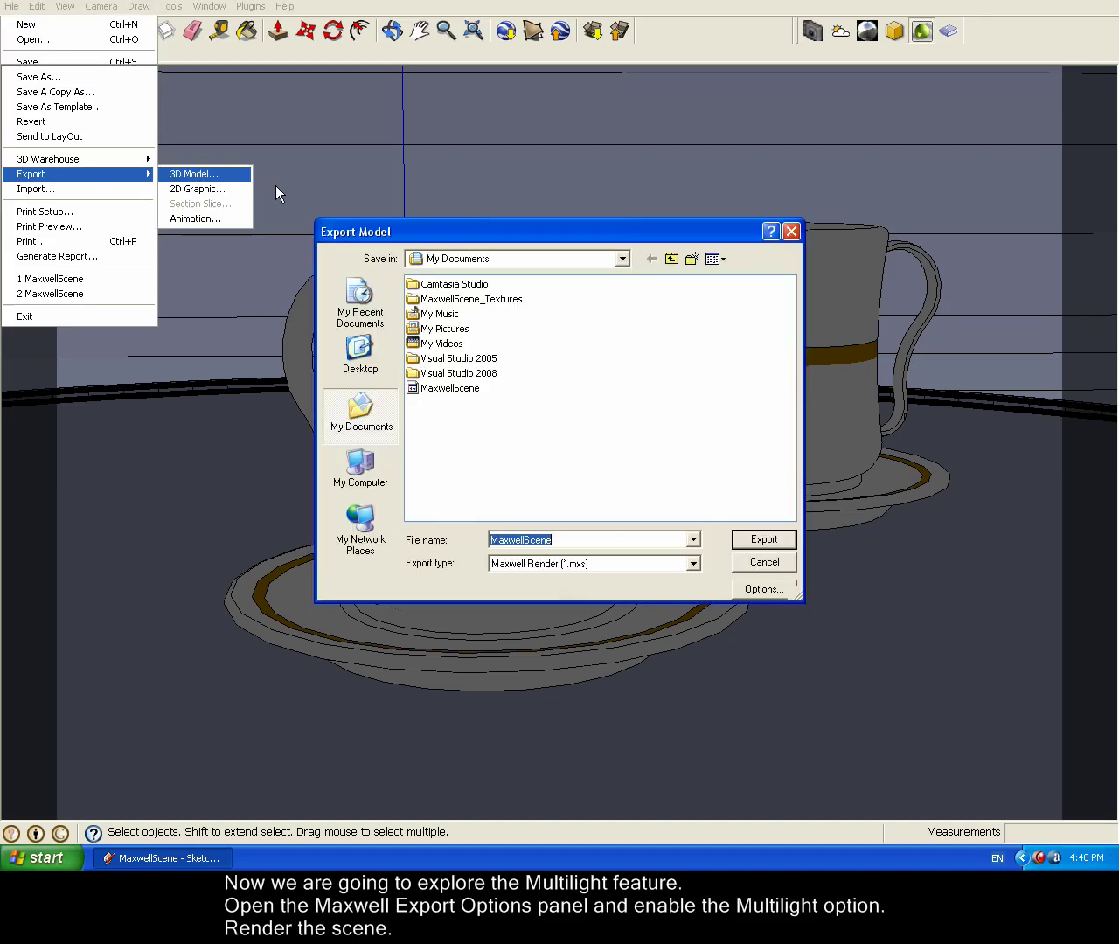
left_click(764, 589)
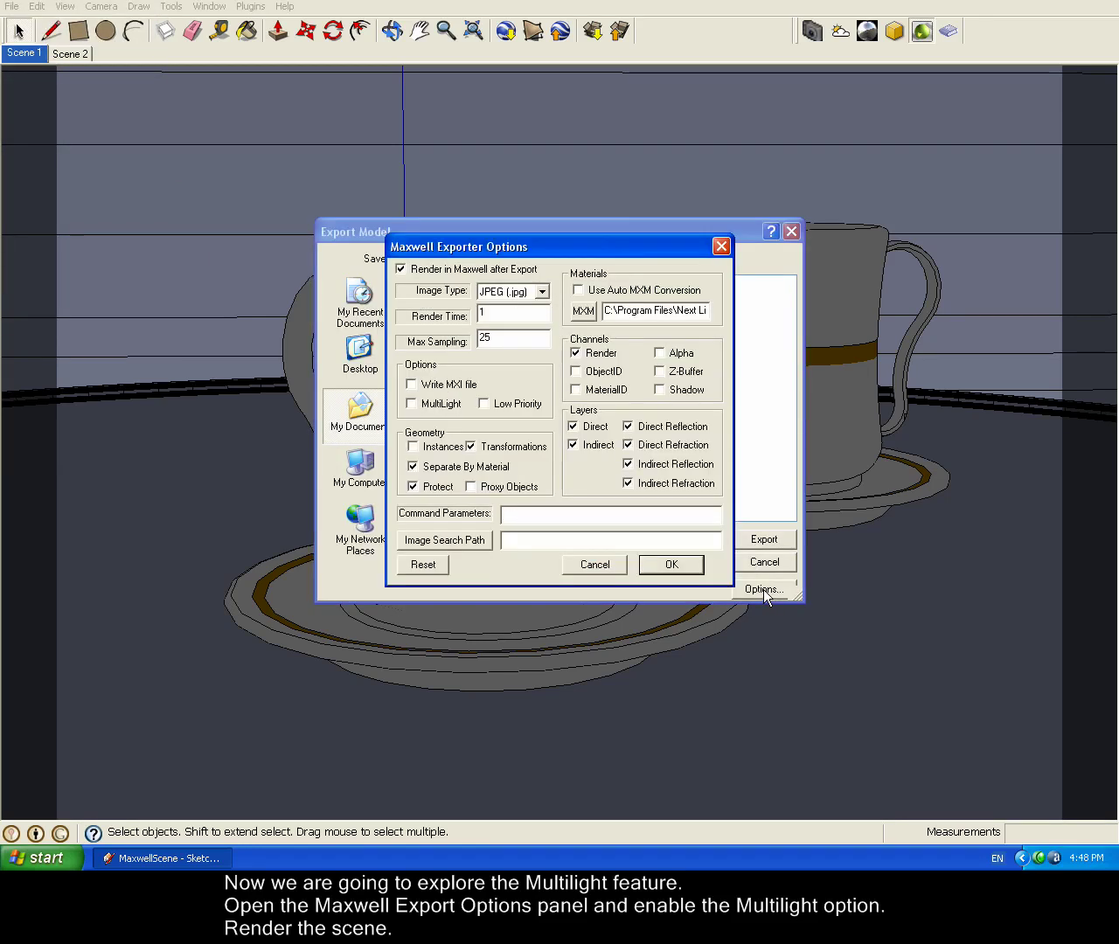
left_click(412, 404)
left_click(680, 564)
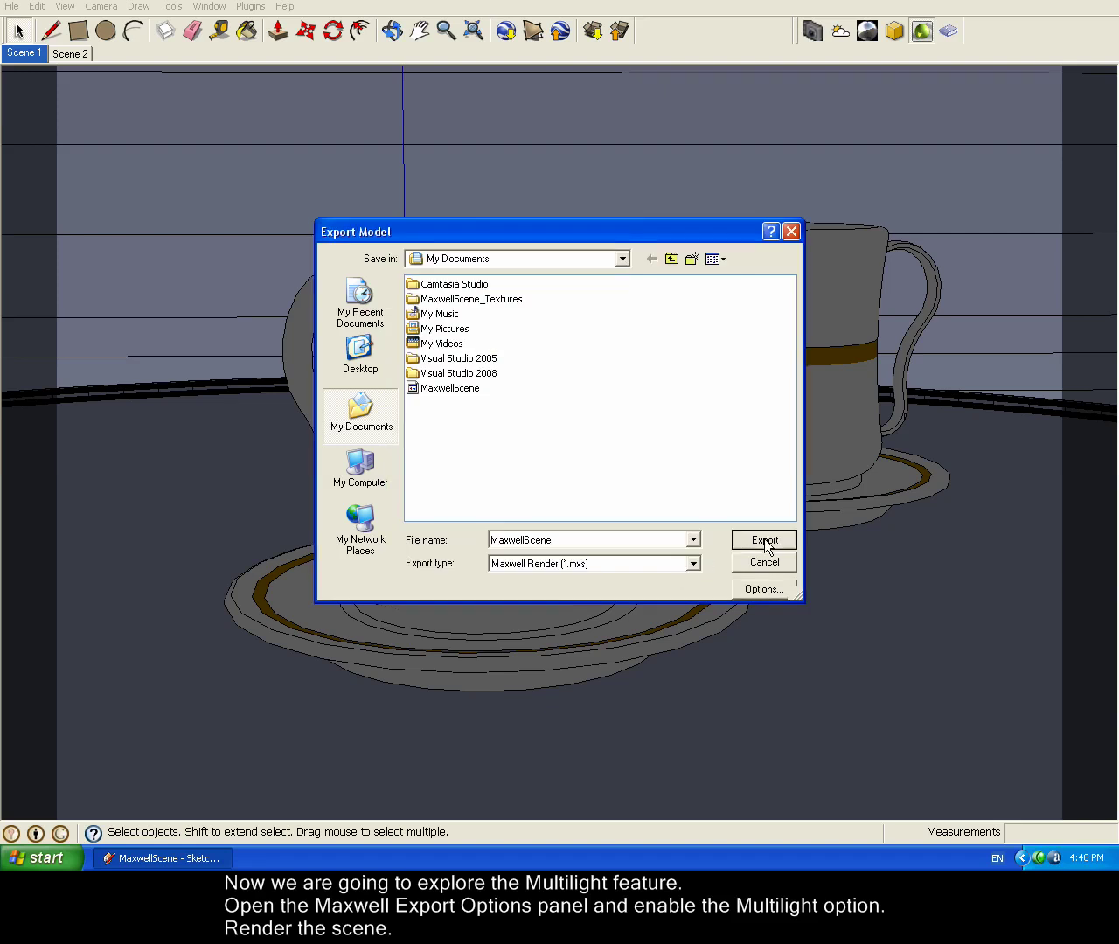
left_click(764, 538)
left_click(527, 441)
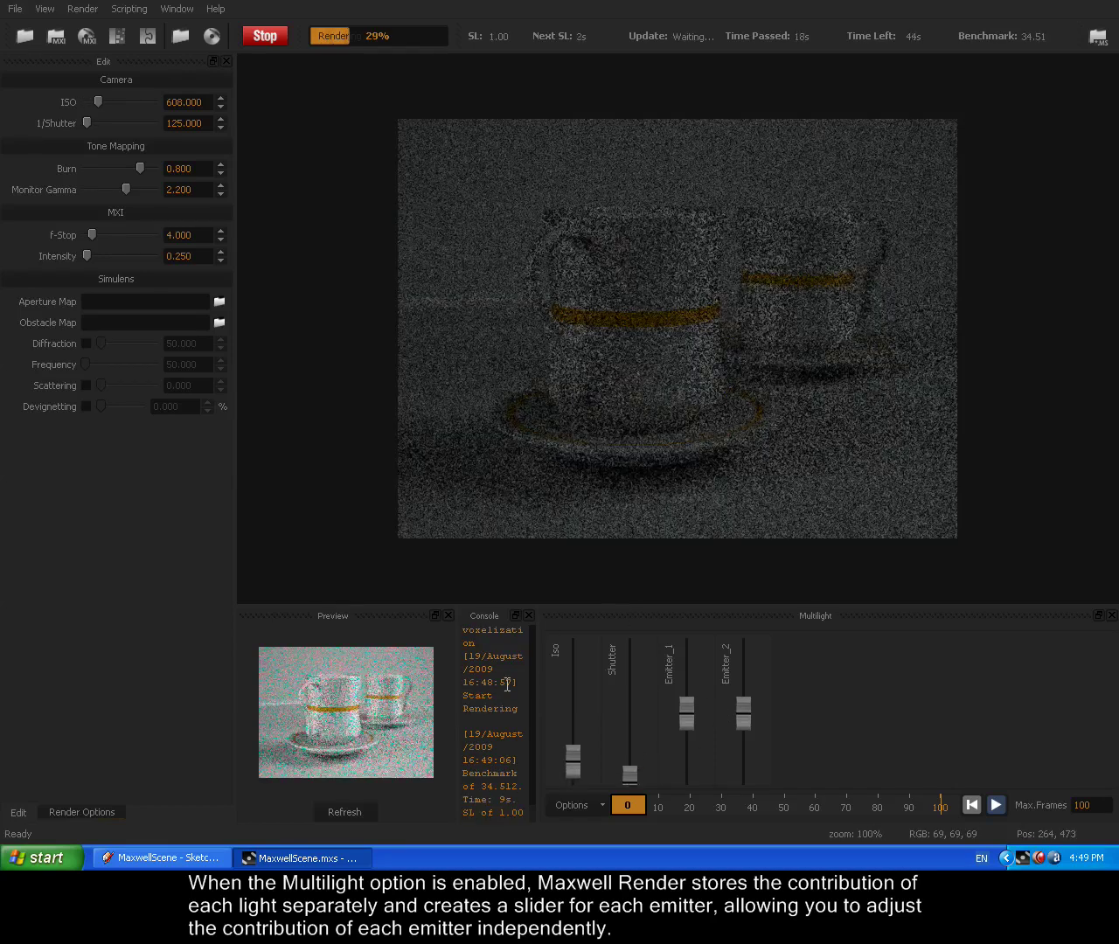
Adjust the Shutter, then dim and restore Emitter_1 and Emitter_2, keeping Emitter_2 dimmer
left_click_drag(631, 773, 573, 754)
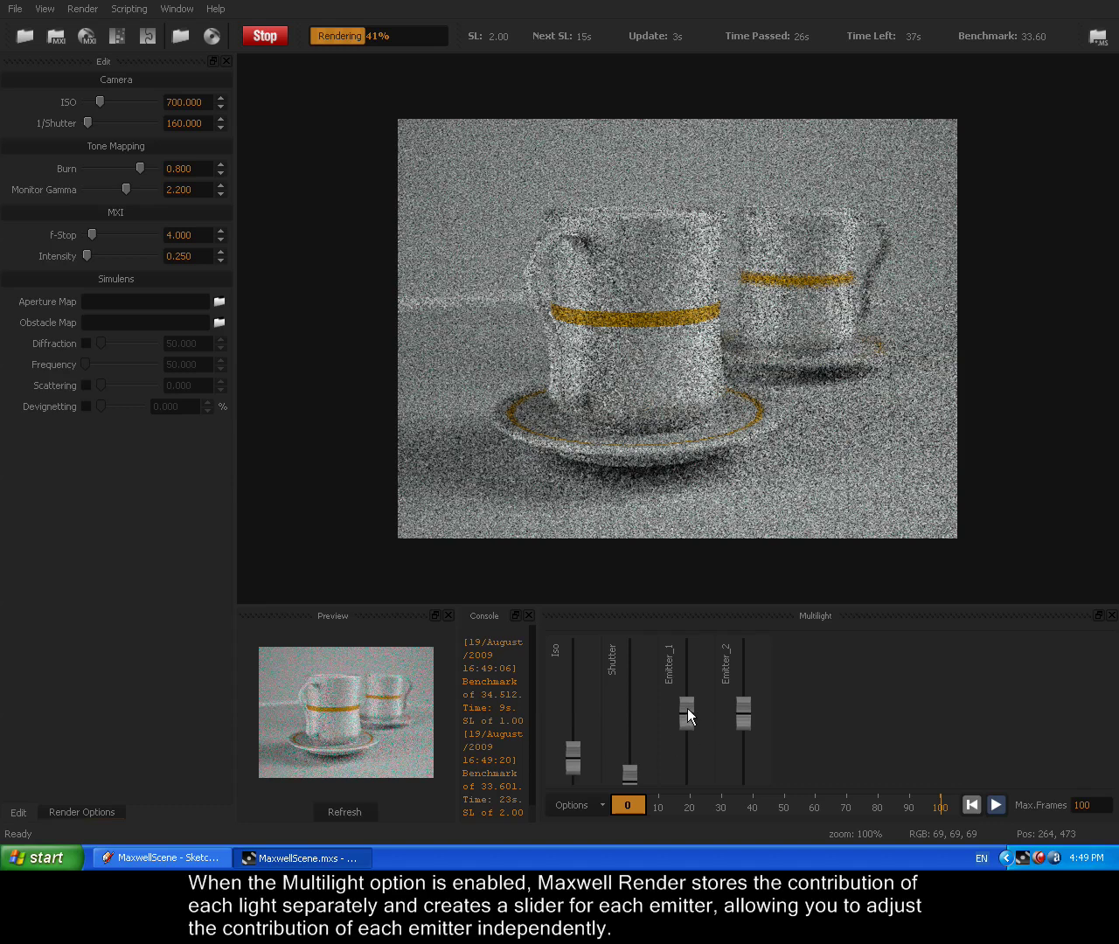
left_click_drag(687, 709, 689, 758)
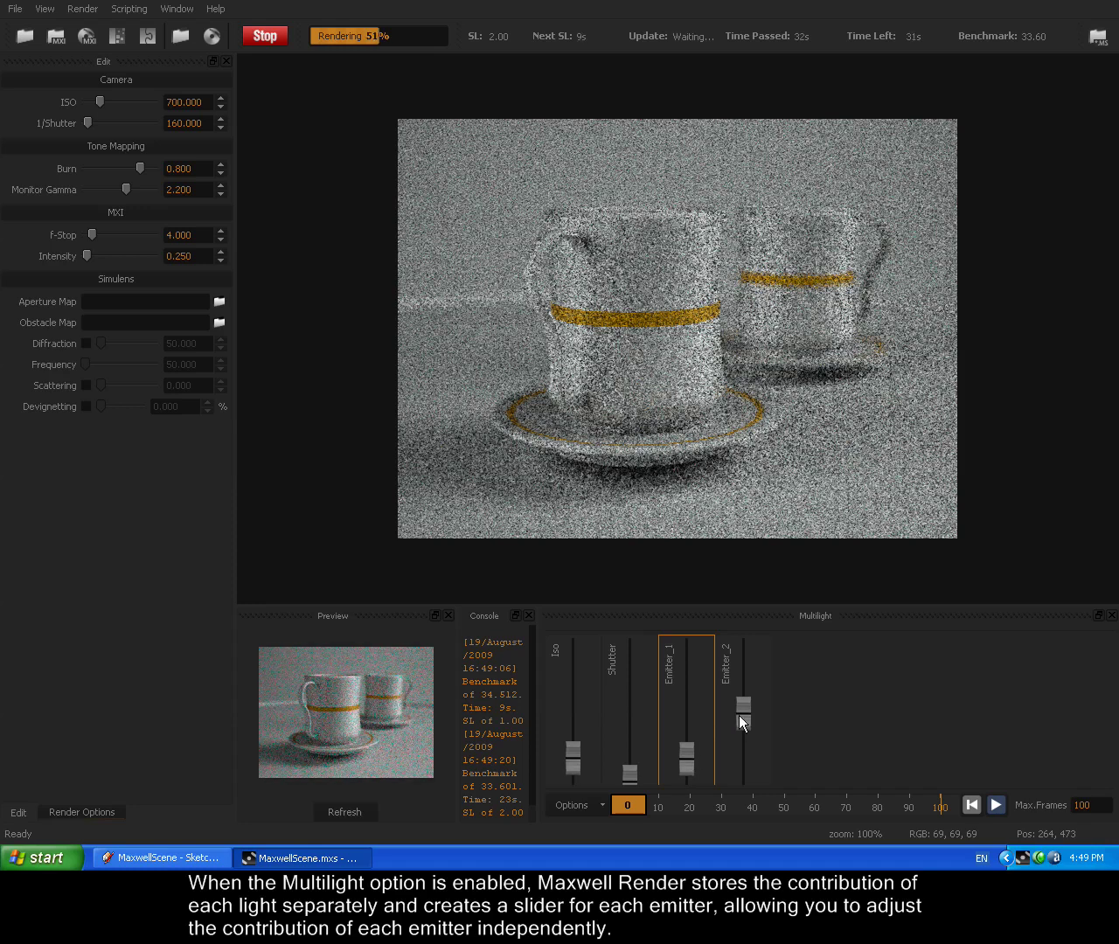
mouse_move(739, 716)
left_mouse_down()
mouse_move(740, 784)
mouse_move(742, 711)
left_mouse_up()
left_click_drag(696, 753, 743, 769)
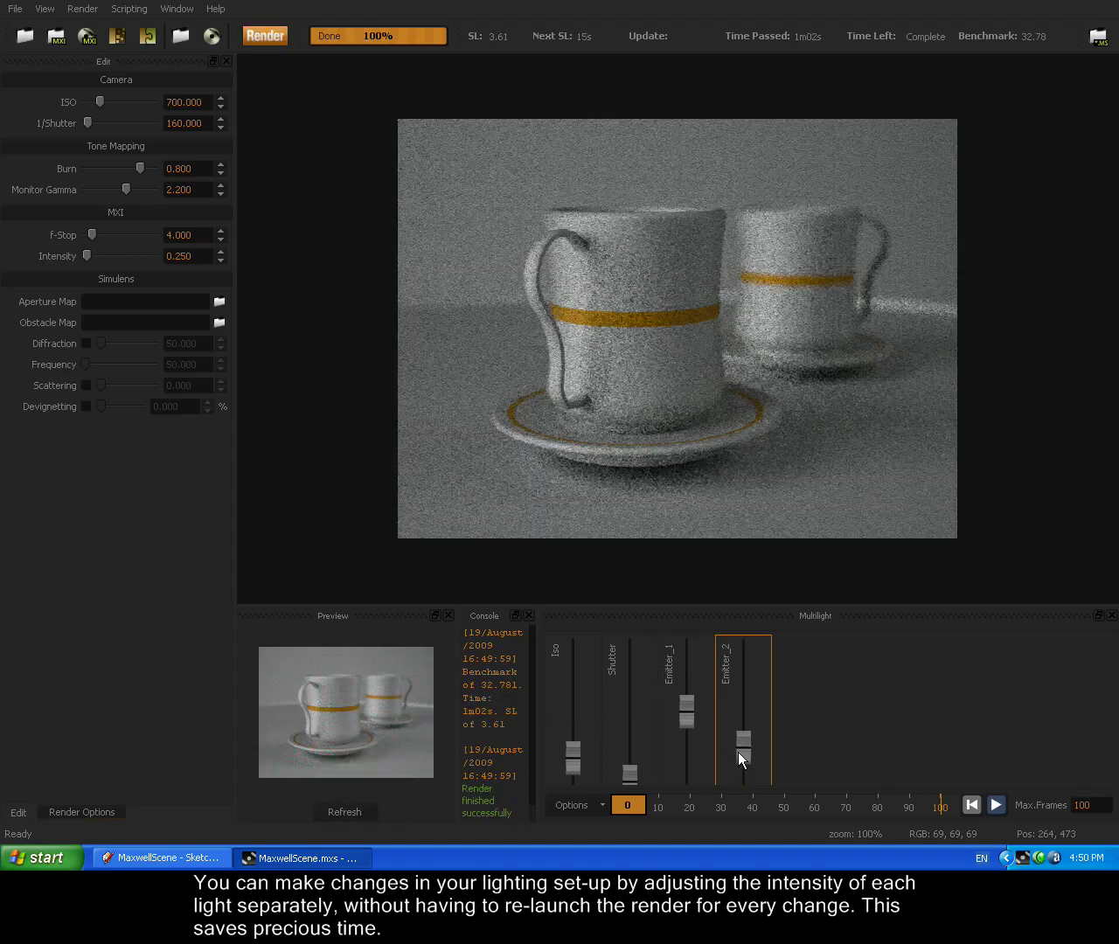
left_click_drag(738, 752, 745, 741)
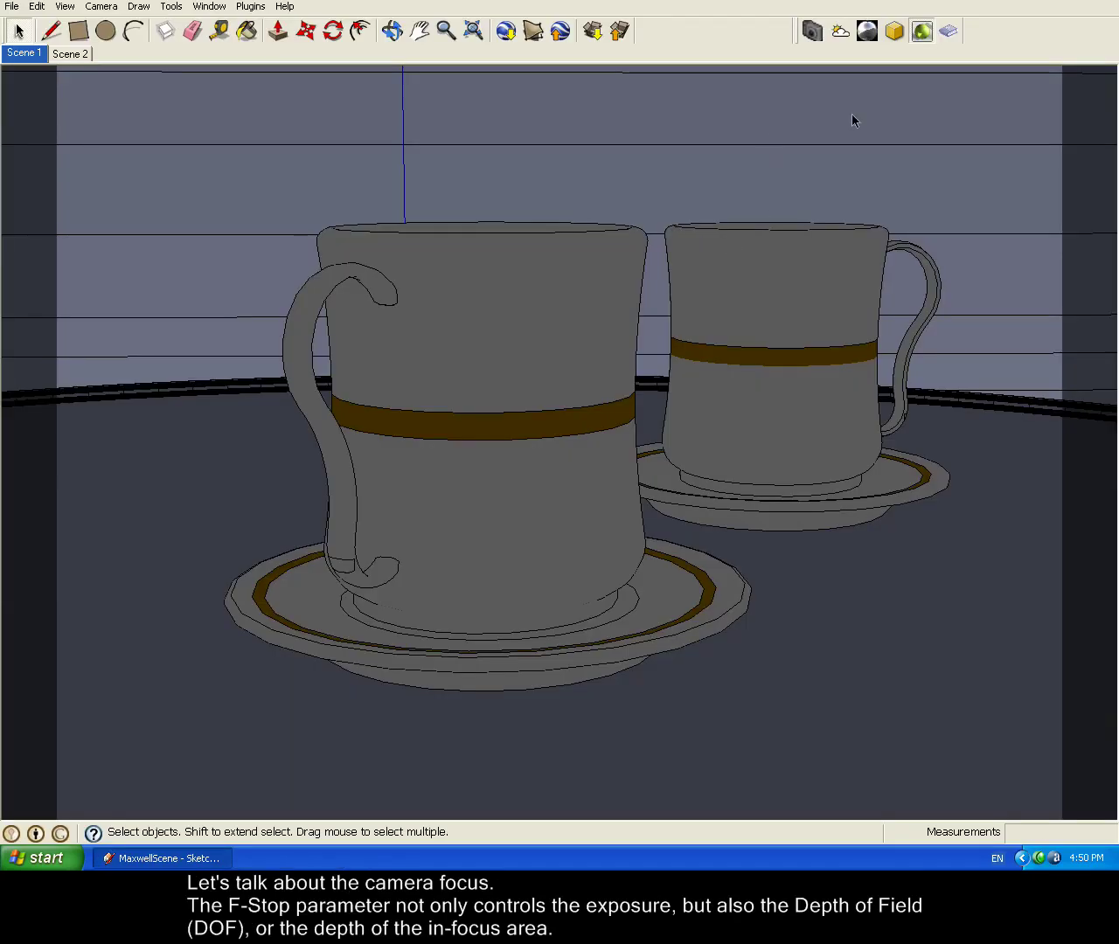
Set the Maxwell camera F Stop to 2.8 and pick a focal distance of about 0.75 m on the cups
left_click(812, 31)
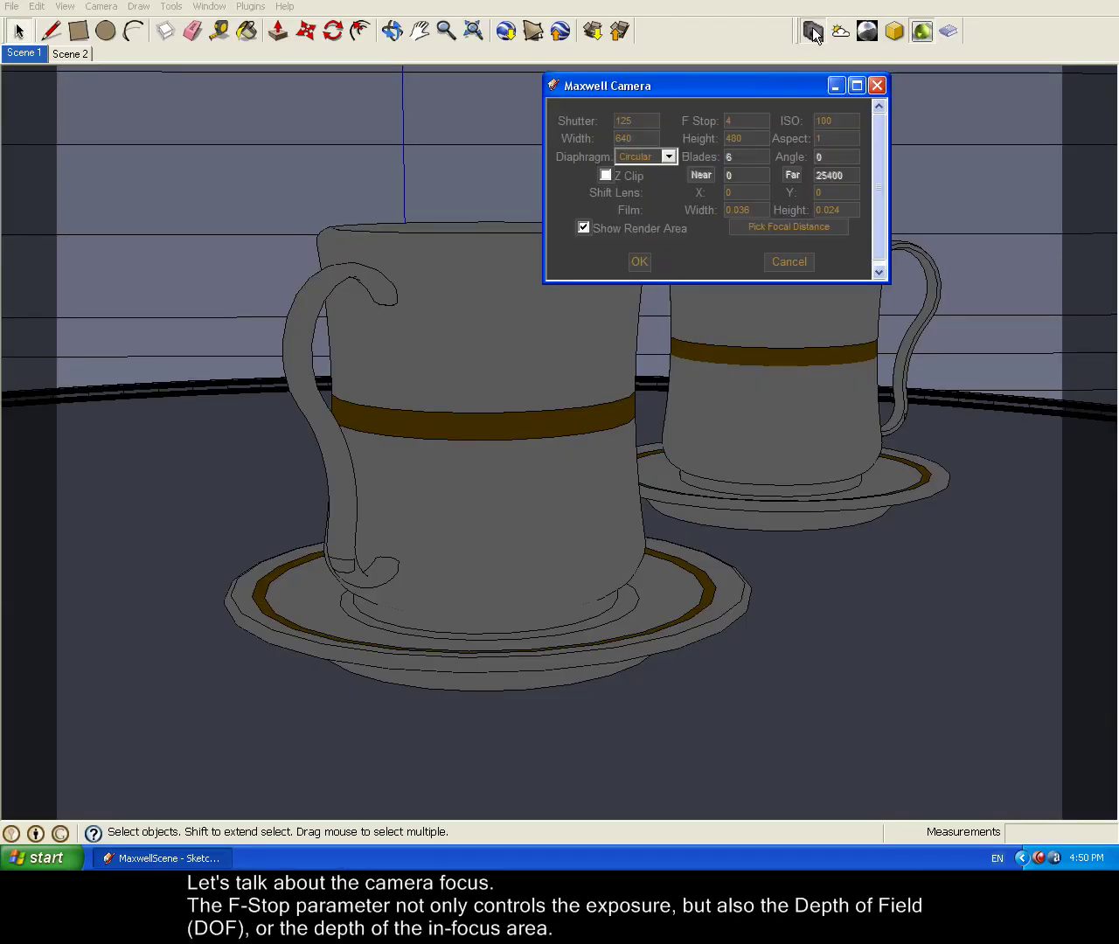
double_click(729, 121)
key("Tab")
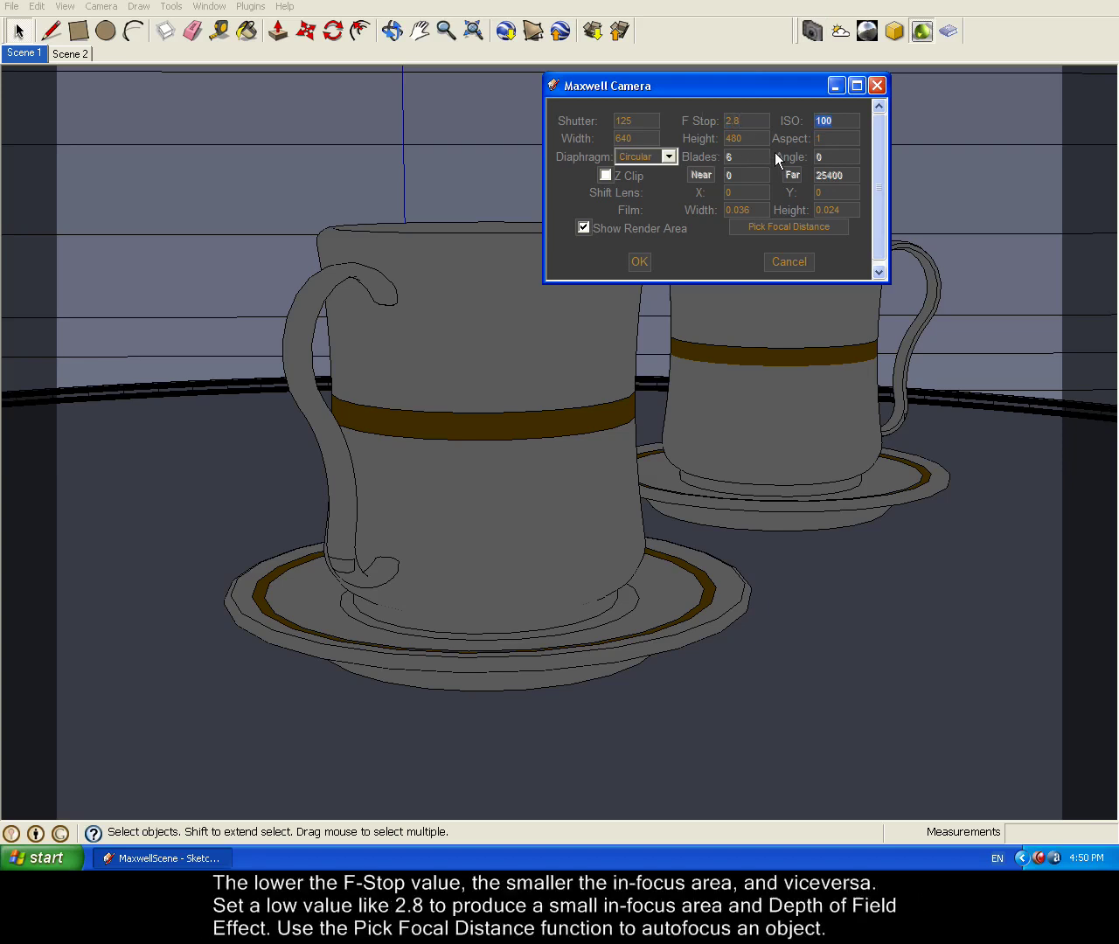
left_click(777, 225)
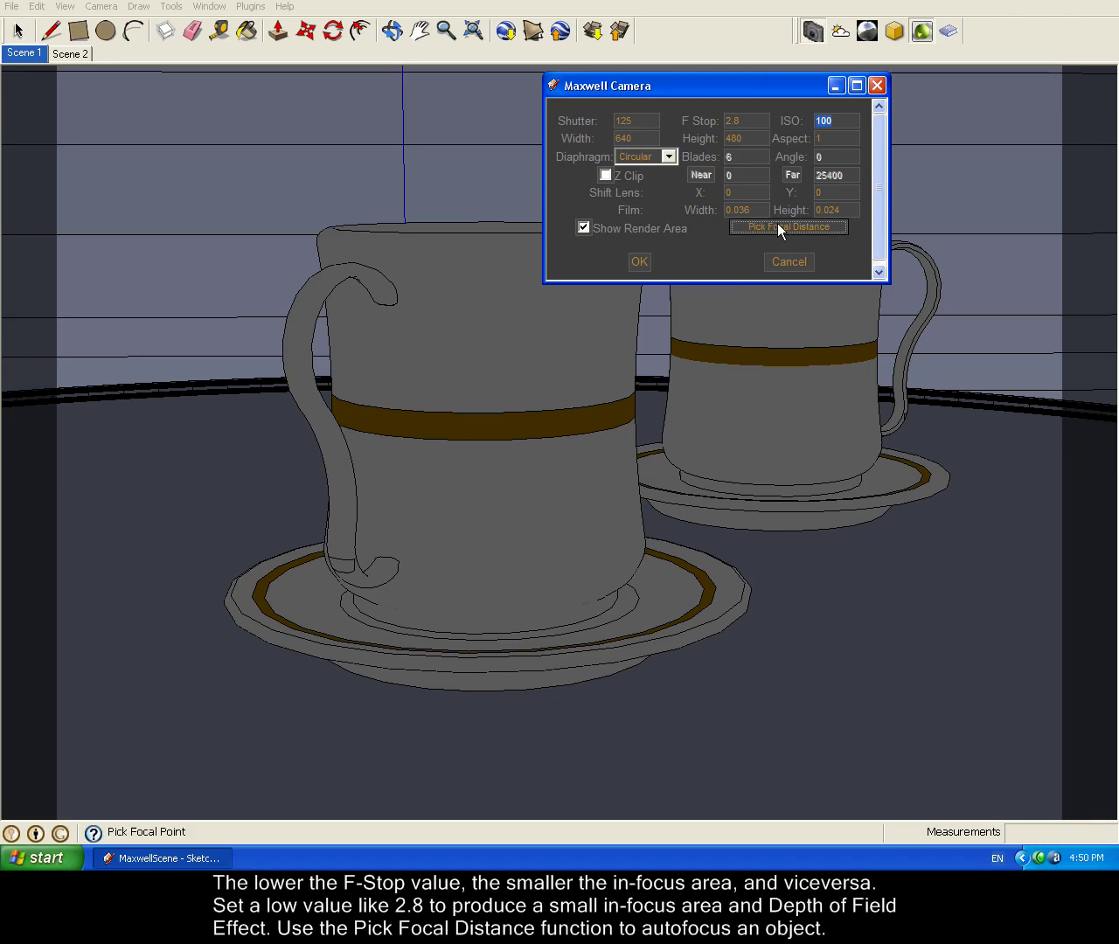
left_click(866, 302)
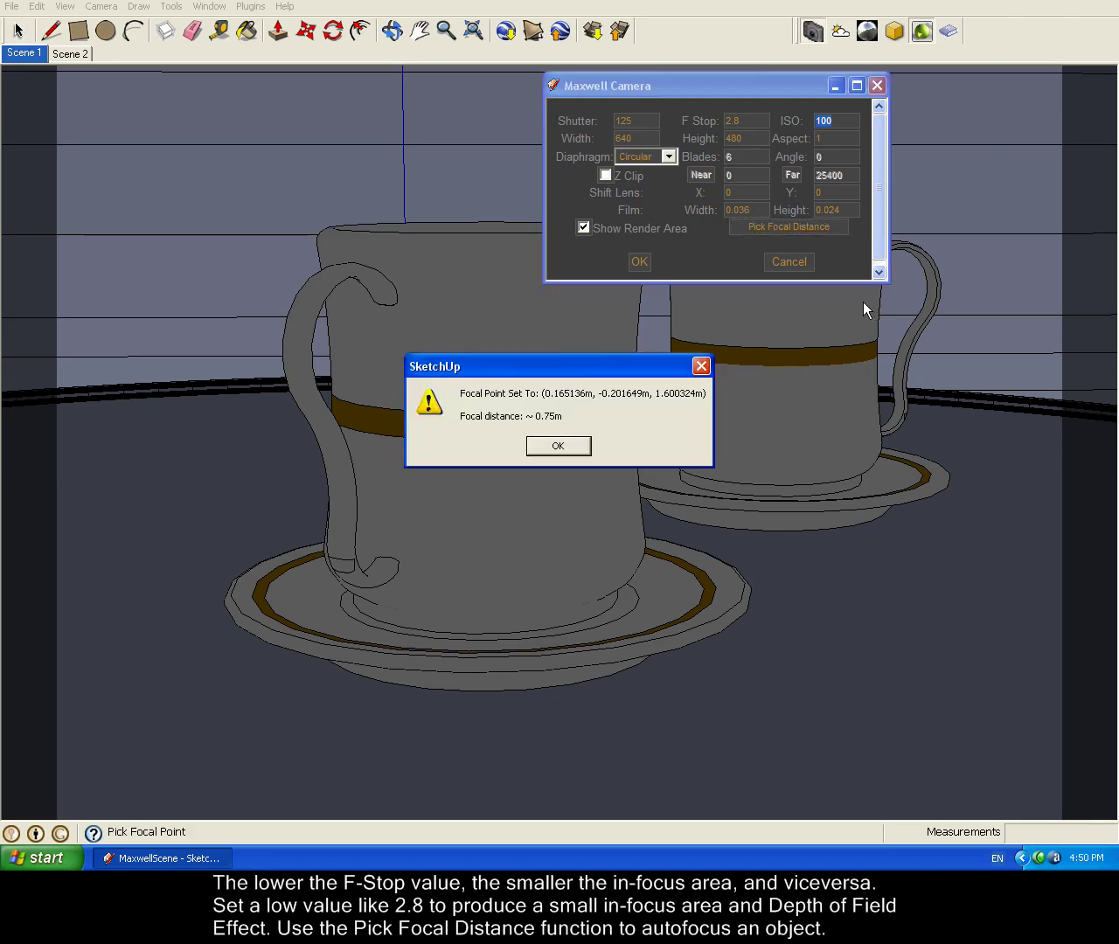
left_click(561, 446)
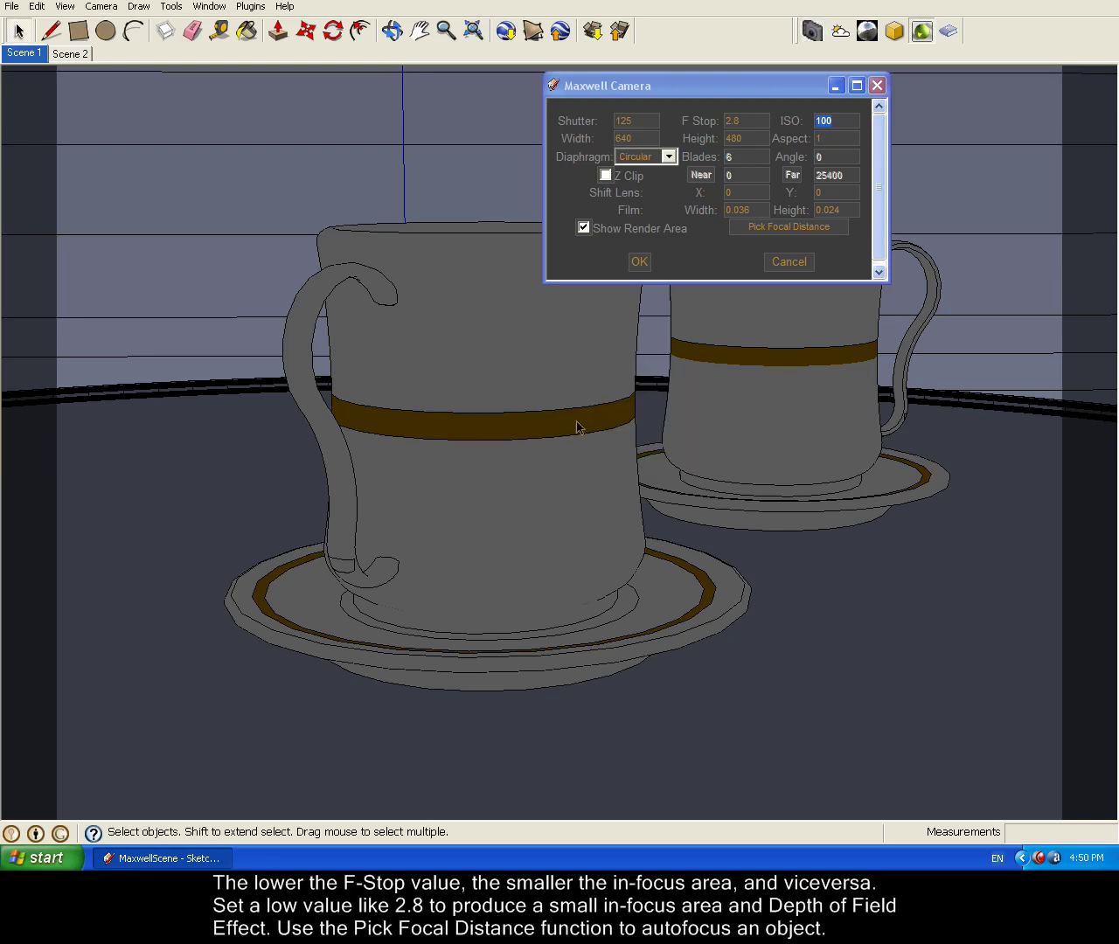
left_click(878, 85)
Re-export the 3D model to Maxwell Render, overwriting the existing scene file
left_click(15, 7)
mouse_move(68, 174)
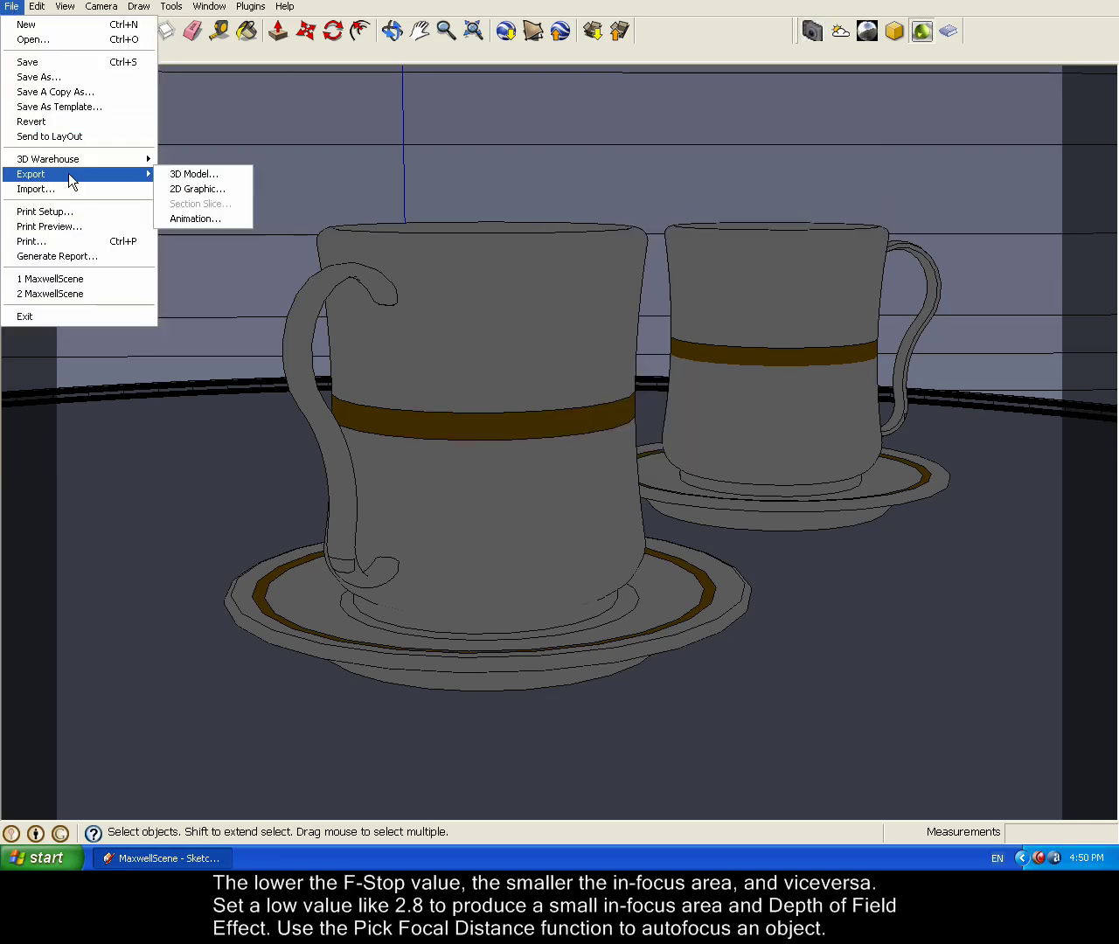
left_click(210, 175)
left_click(766, 542)
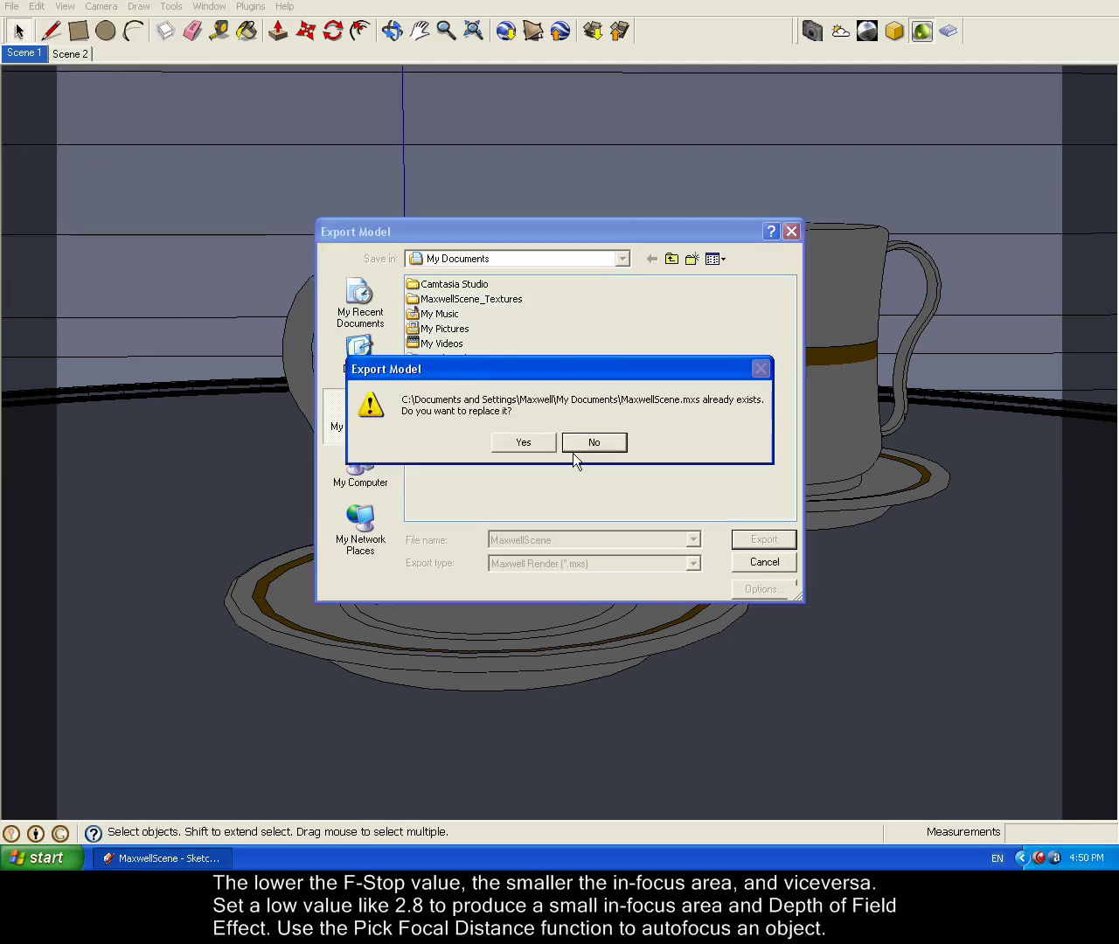
left_click(540, 438)
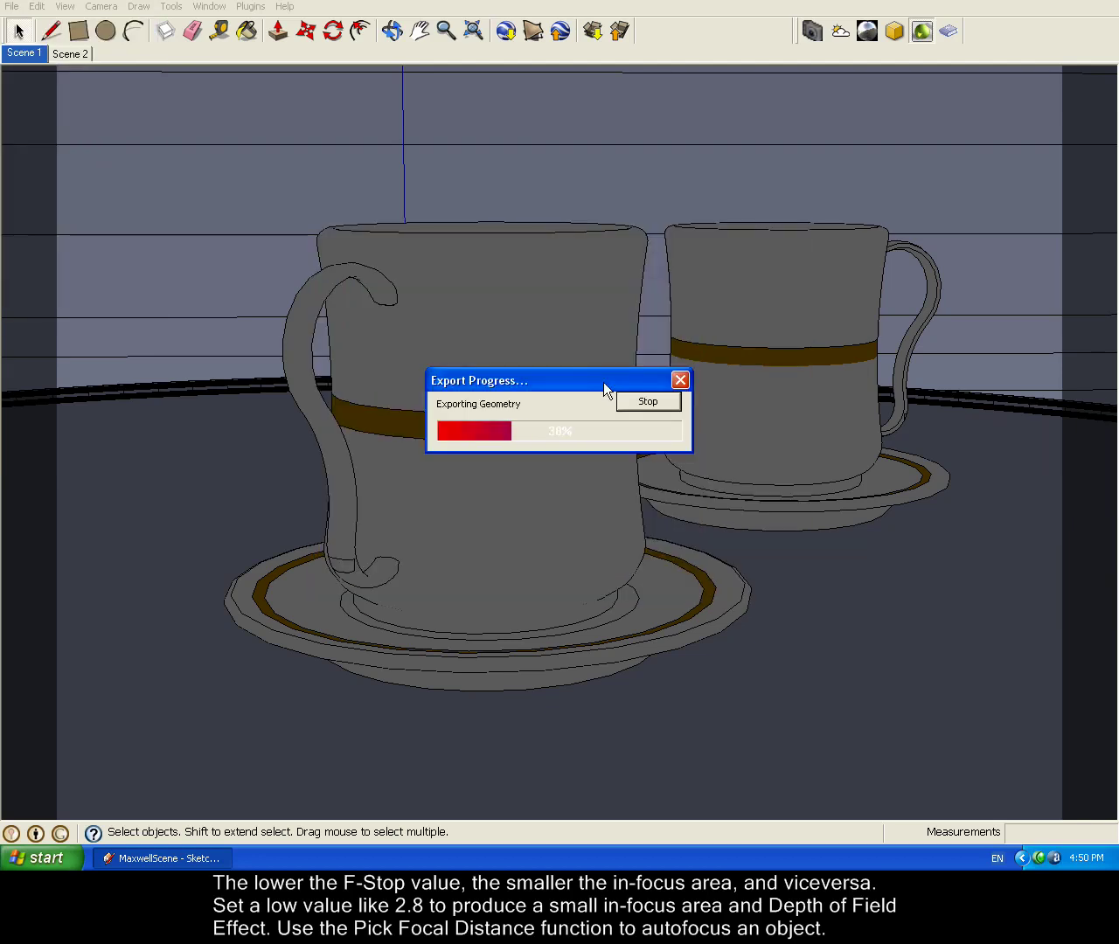